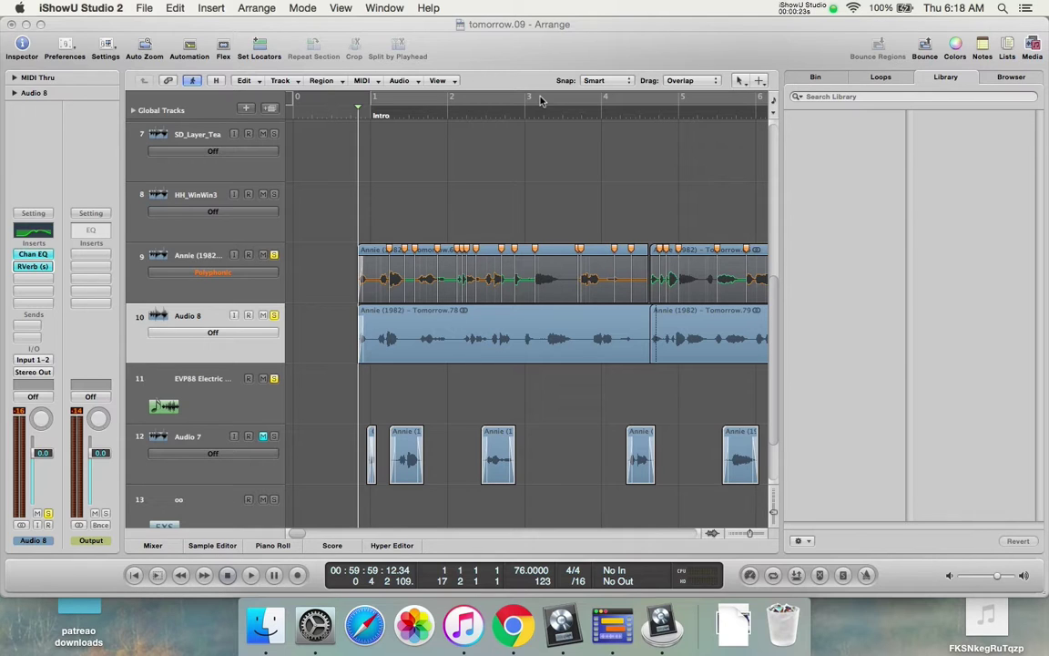
Leave only the Audio 8 track soloed and turn on the metronome.
{"action": "left_click", "coordinate": [273, 317]}
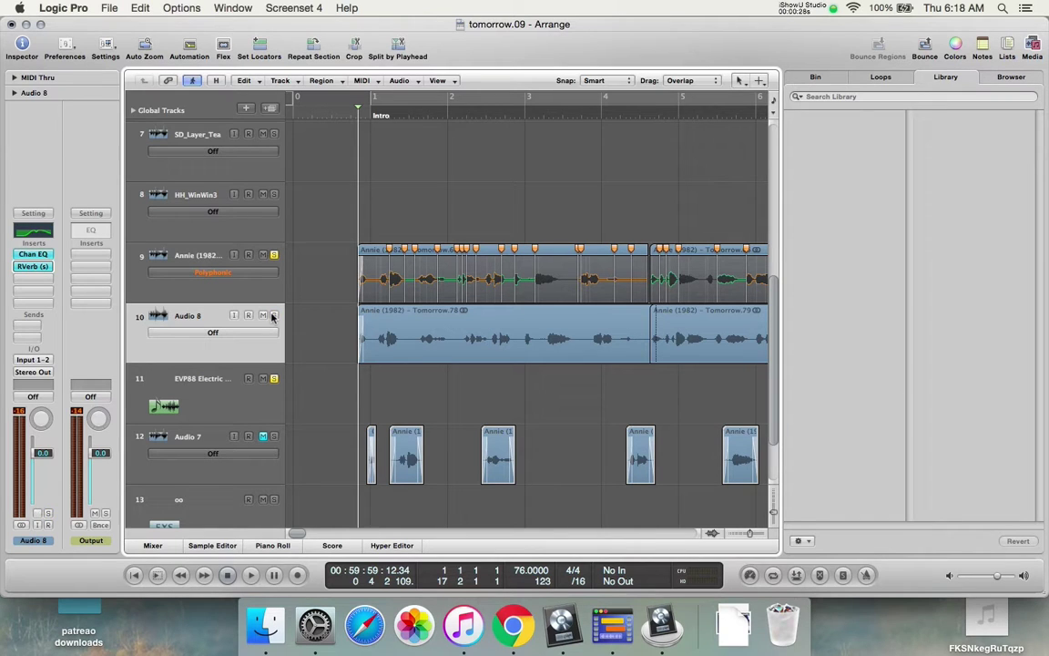
{"action": "left_click", "coordinate": [279, 266]}
{"action": "left_click", "coordinate": [274, 255]}
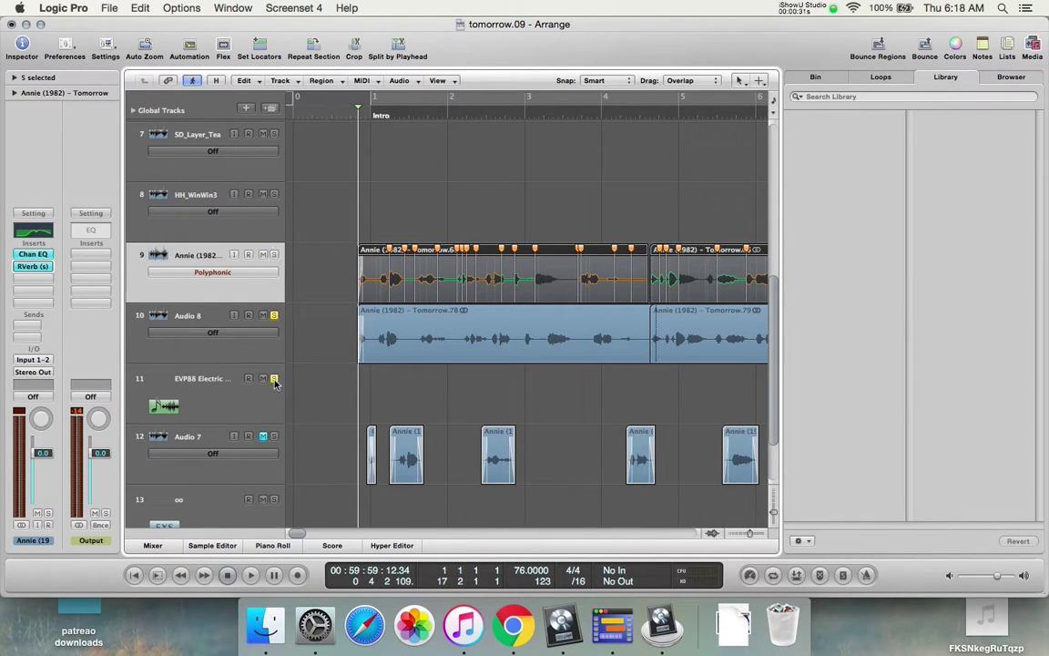
{"action": "left_click", "coordinate": [866, 575]}
{"action": "left_click", "coordinate": [332, 319]}
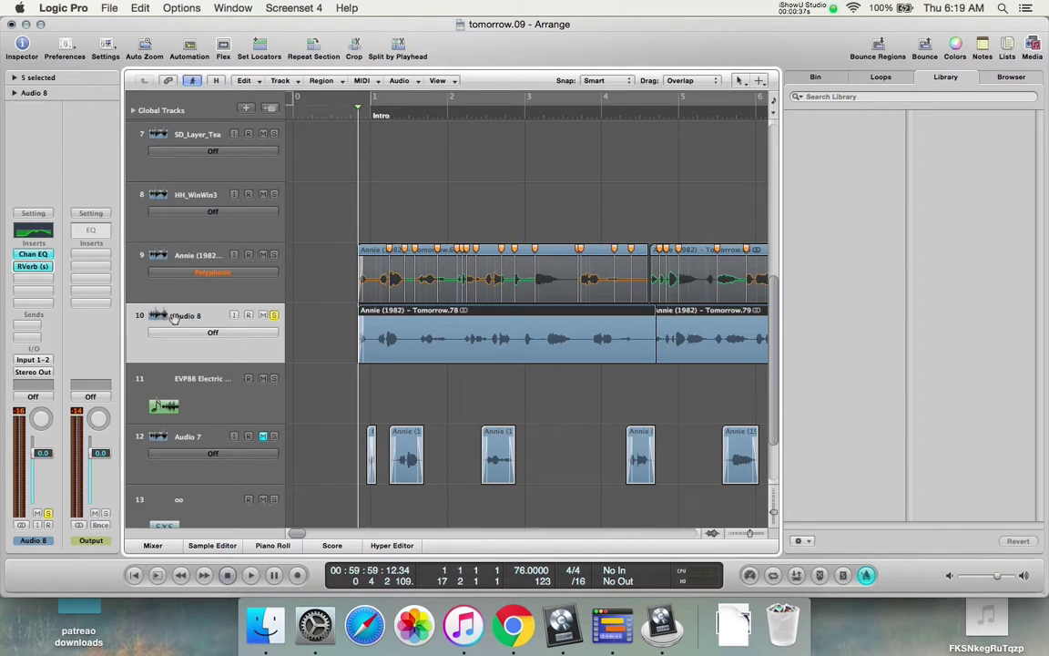
Turn on cycle mode for bars 1 to 17 and play the soloed Audio 8 vocal against the metronome.
{"action": "left_click", "coordinate": [685, 104]}
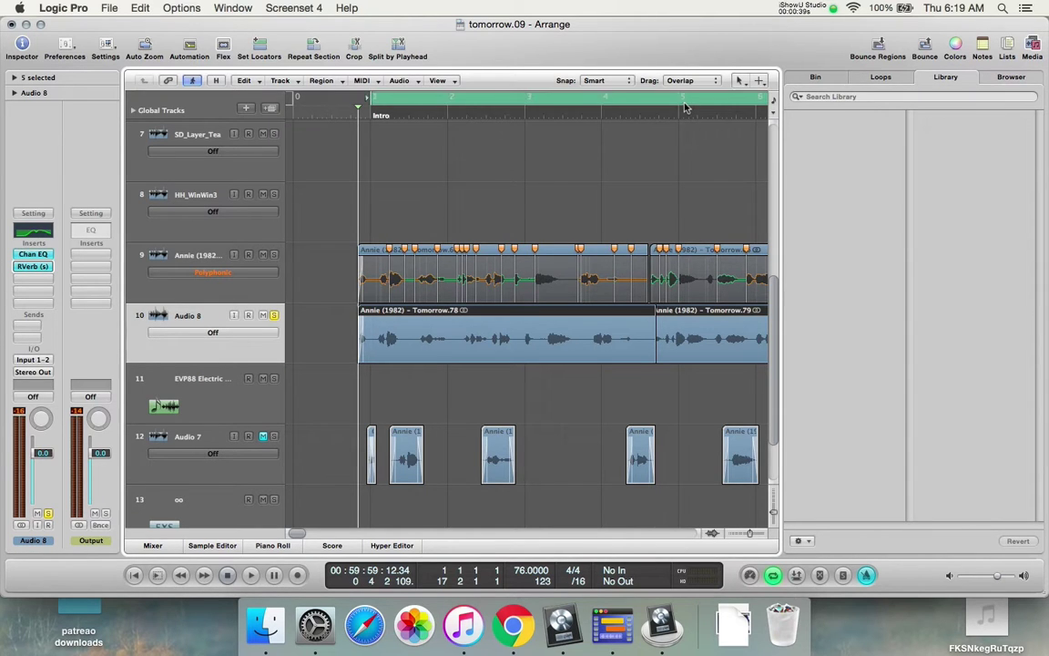
{"action": "key", "text": "ctrl+Left"}
{"action": "key", "text": "ctrl+Left"}
{"action": "key", "text": "ctrl+Left"}
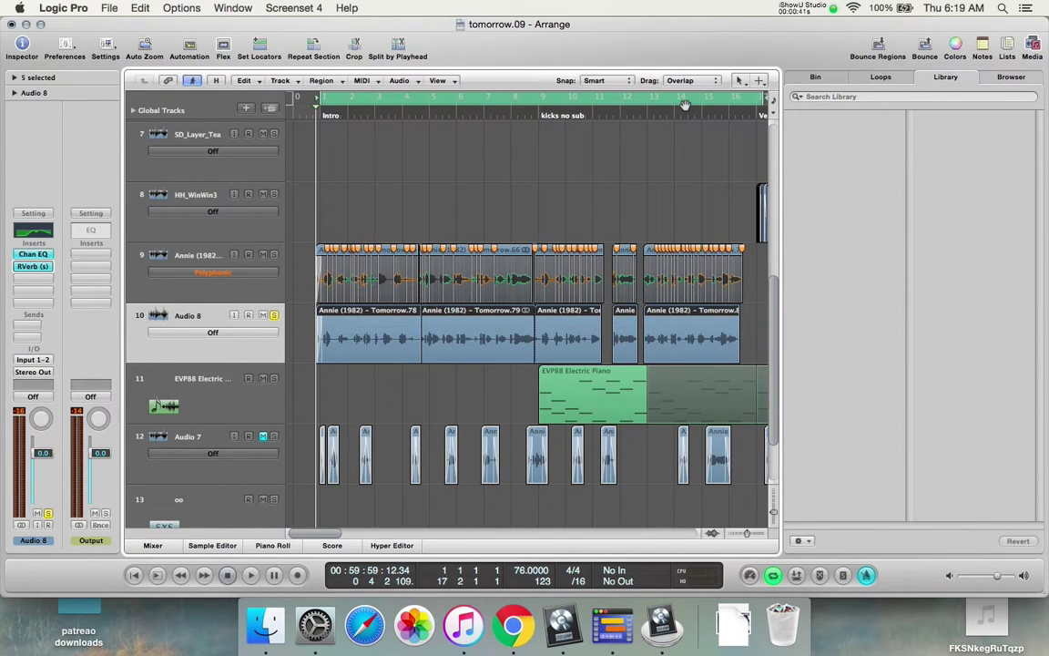
{"action": "key", "text": "space"}
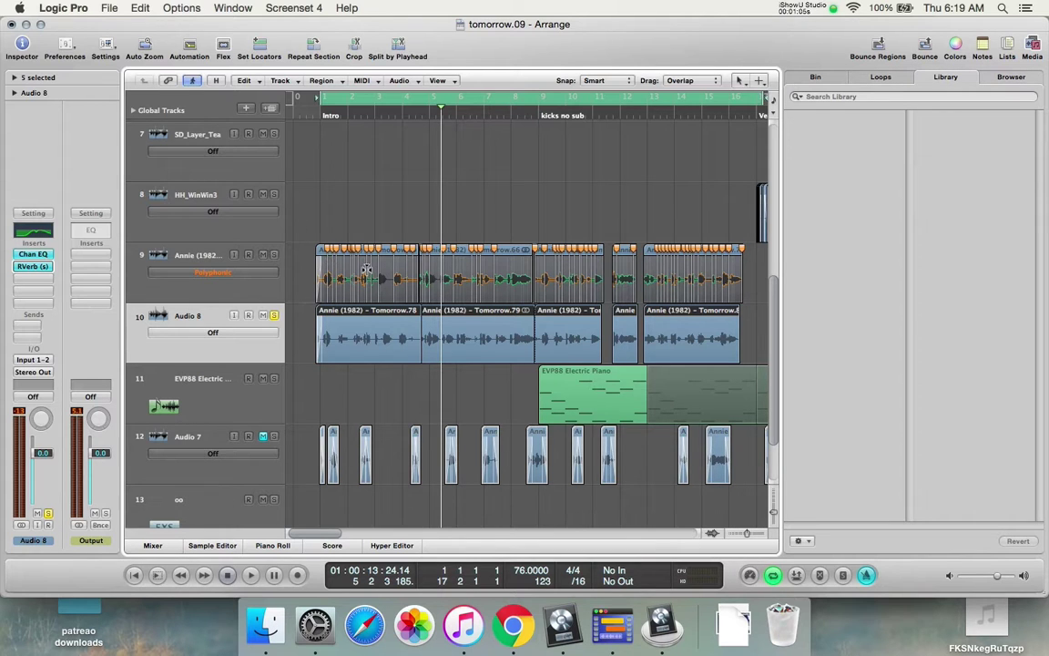
Set the Audio 8 track's flex mode to Polyphonic.
{"action": "key", "text": "ctrl+Right"}
{"action": "scroll", "coordinate": [484, 281], "scroll_direction": "up", "scroll_amount": 1}
{"action": "scroll", "coordinate": [485, 282], "scroll_direction": "down", "scroll_amount": 1}
{"action": "scroll", "coordinate": [485, 281], "scroll_direction": "right", "scroll_amount": 1}
{"action": "scroll", "coordinate": [485, 282], "scroll_direction": "left", "scroll_amount": 1}
{"action": "scroll", "coordinate": [484, 282], "scroll_direction": "up", "scroll_amount": 1}
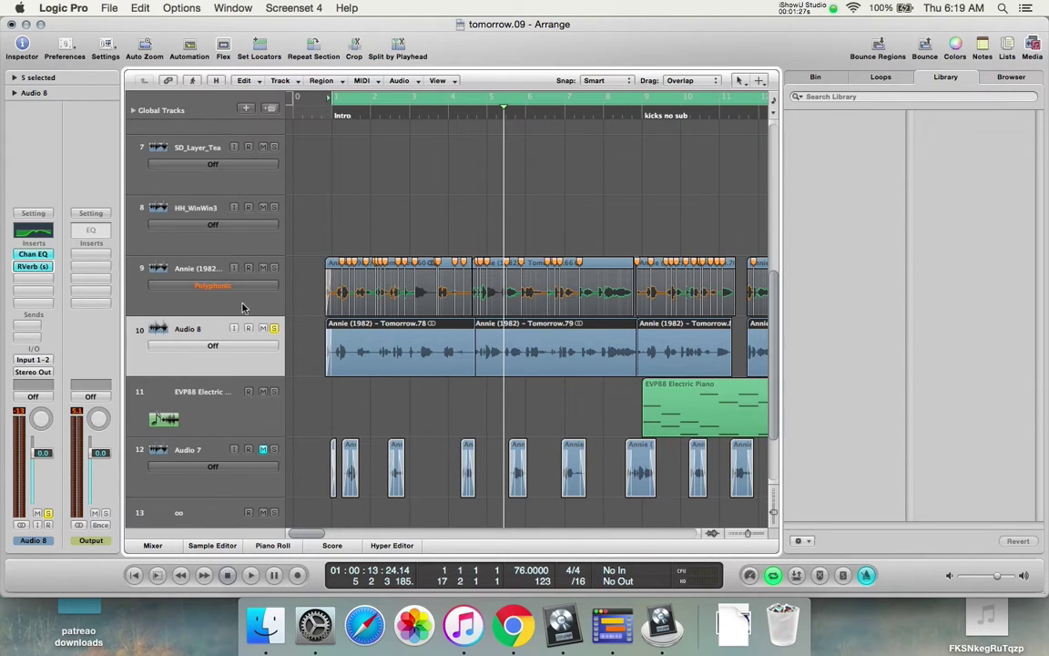
{"action": "left_click", "coordinate": [212, 345]}
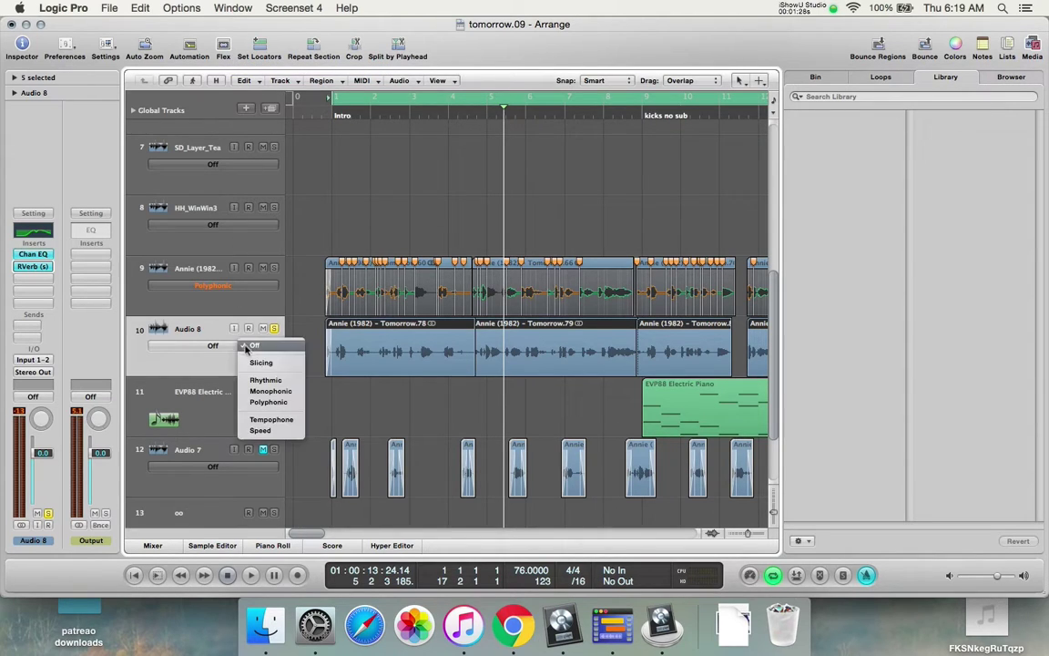
{"action": "left_click", "coordinate": [264, 402]}
{"action": "key", "text": "ctrl+alt+Right"}
{"action": "key", "text": "ctrl+alt+Right"}
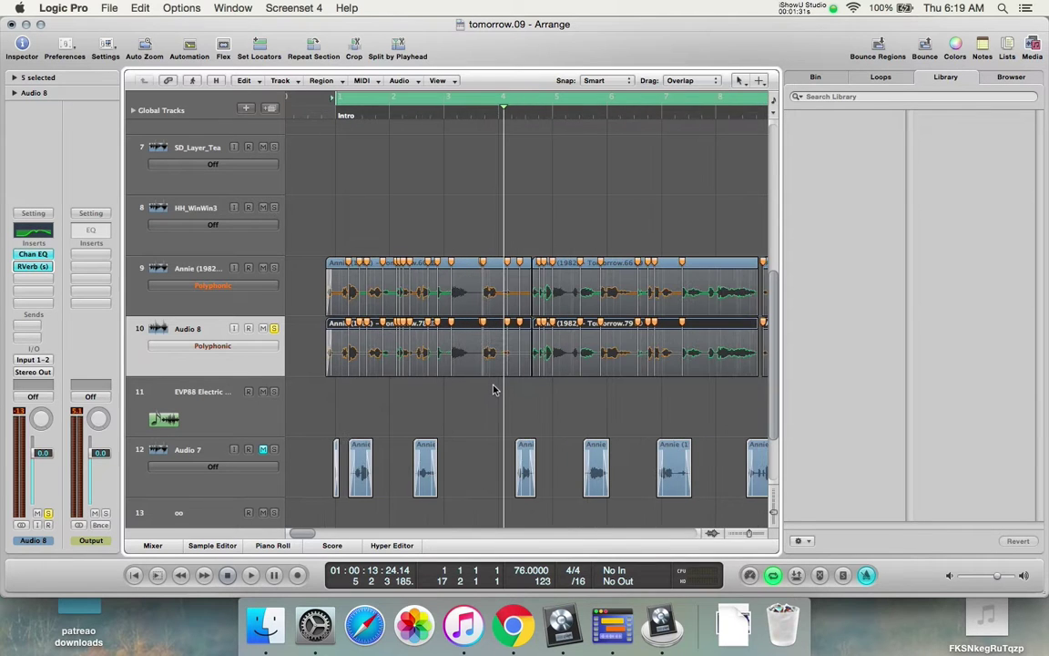
Play the flexed Audio 8 vocal from the beginning of the song to check its timing.
{"action": "key", "text": "super+Left"}
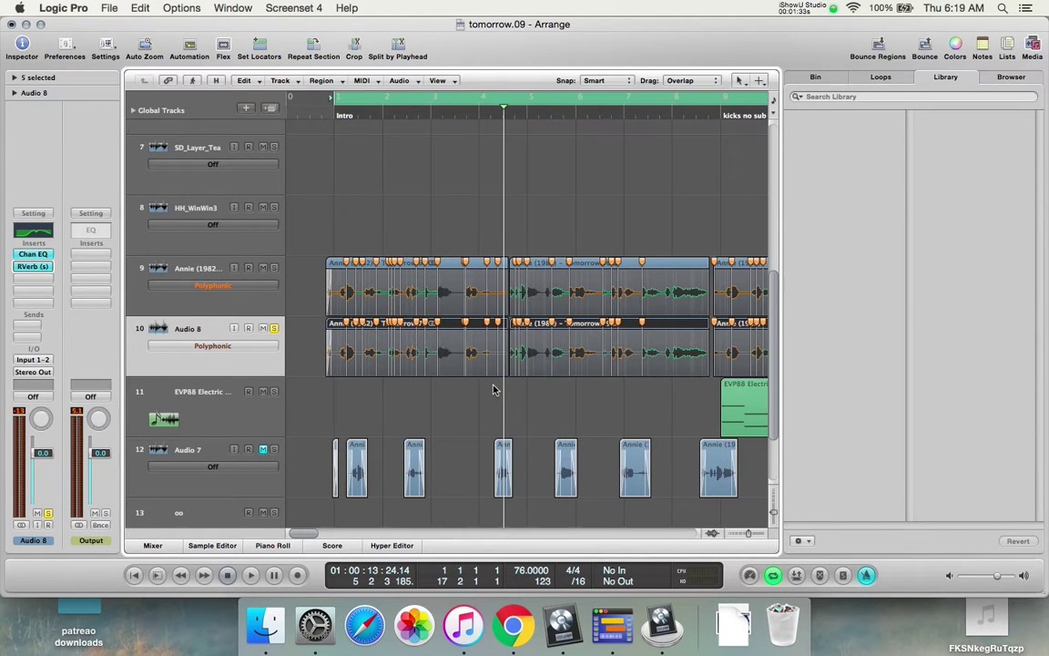
{"action": "key", "text": "super+Right"}
{"action": "key", "text": "super+Right"}
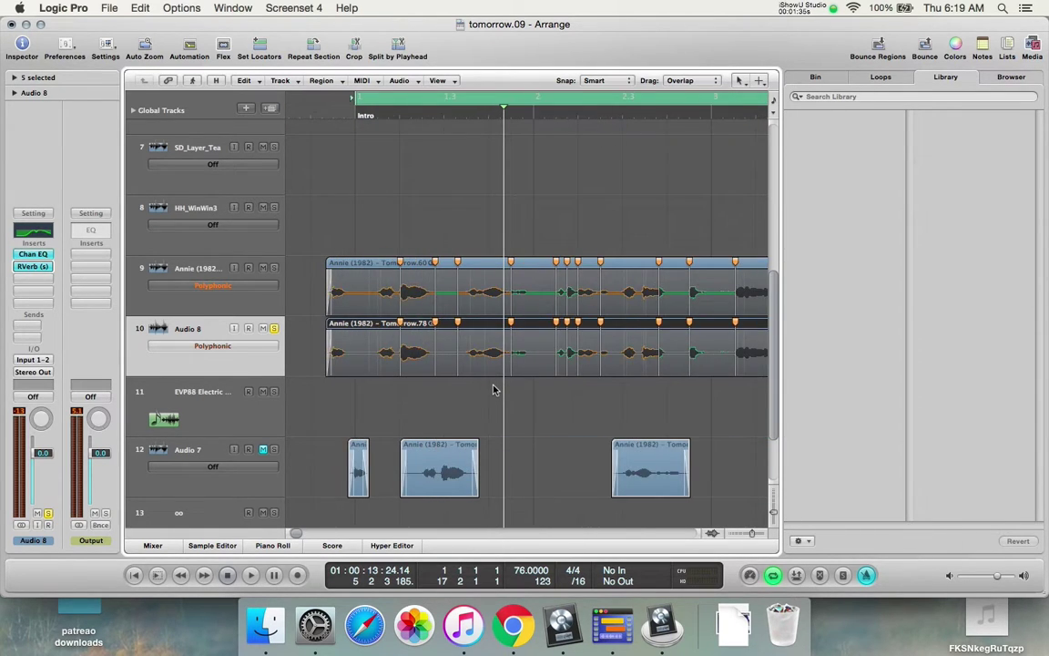
{"action": "key", "text": "super+Left"}
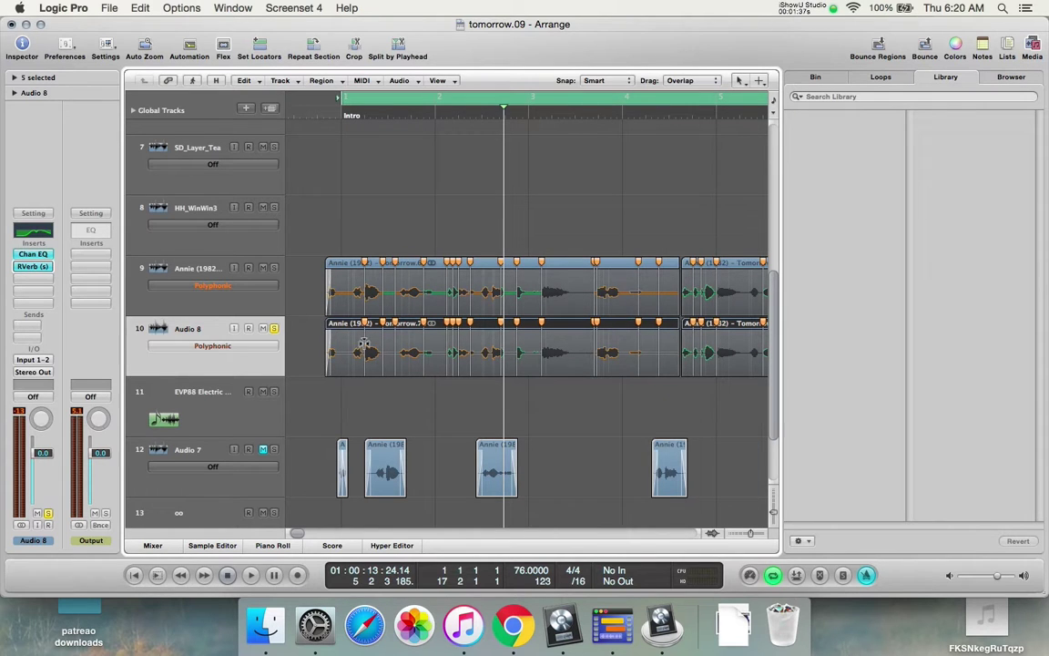
{"action": "key", "text": "super+Left"}
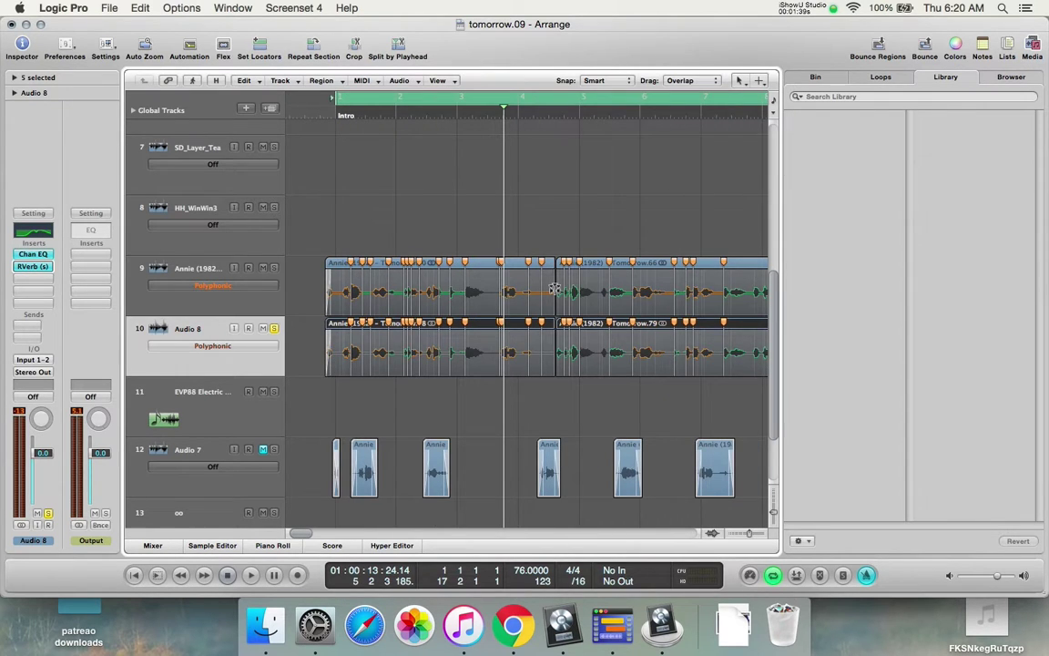
{"action": "key", "text": "Return"}
{"action": "key", "text": "space"}
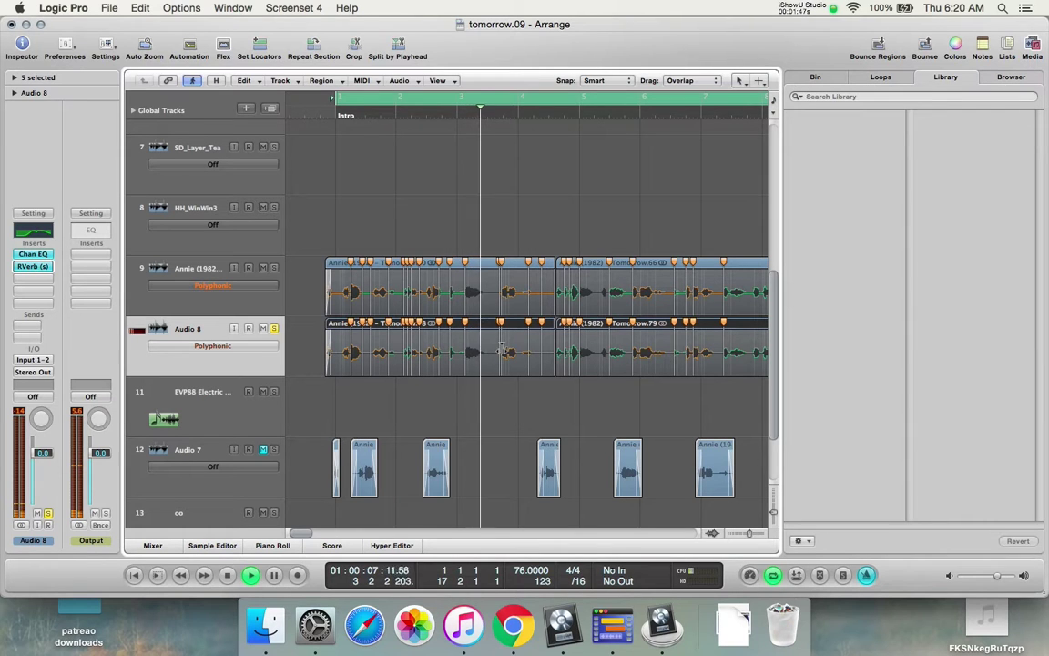
Step the playhead through the eighth-note positions of bar 1 to examine how the vocal lines up with the grid.
{"action": "key", "text": "ctrl+Right"}
{"action": "key", "text": "ctrl+Right"}
{"action": "key", "text": "ctrl+Right"}
{"action": "scroll", "coordinate": [502, 347], "scroll_direction": "left", "scroll_amount": 5}
{"action": "scroll", "coordinate": [502, 348], "scroll_direction": "up", "scroll_amount": 1}
{"action": "key", "text": "ctrl+Left"}
{"action": "key", "text": "ctrl+Right"}
{"action": "key", "text": "ctrl+Right"}
{"action": "scroll", "coordinate": [502, 348], "scroll_direction": "left", "scroll_amount": 9}
{"action": "scroll", "coordinate": [502, 348], "scroll_direction": "up", "scroll_amount": 1}
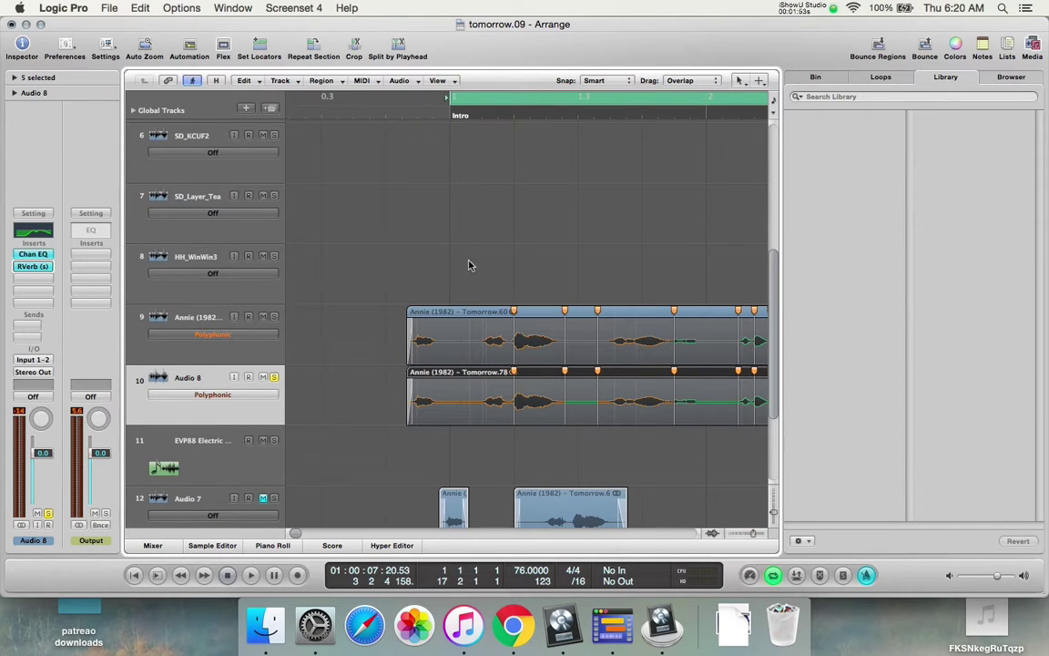
{"action": "left_click", "coordinate": [481, 111]}
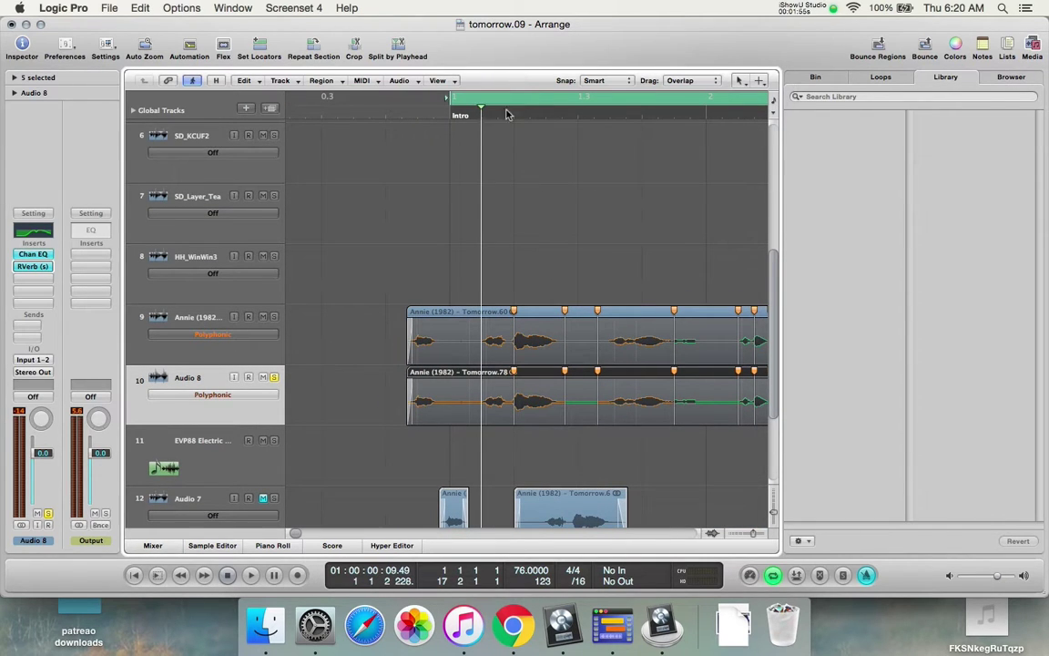
{"action": "left_click", "coordinate": [515, 117]}
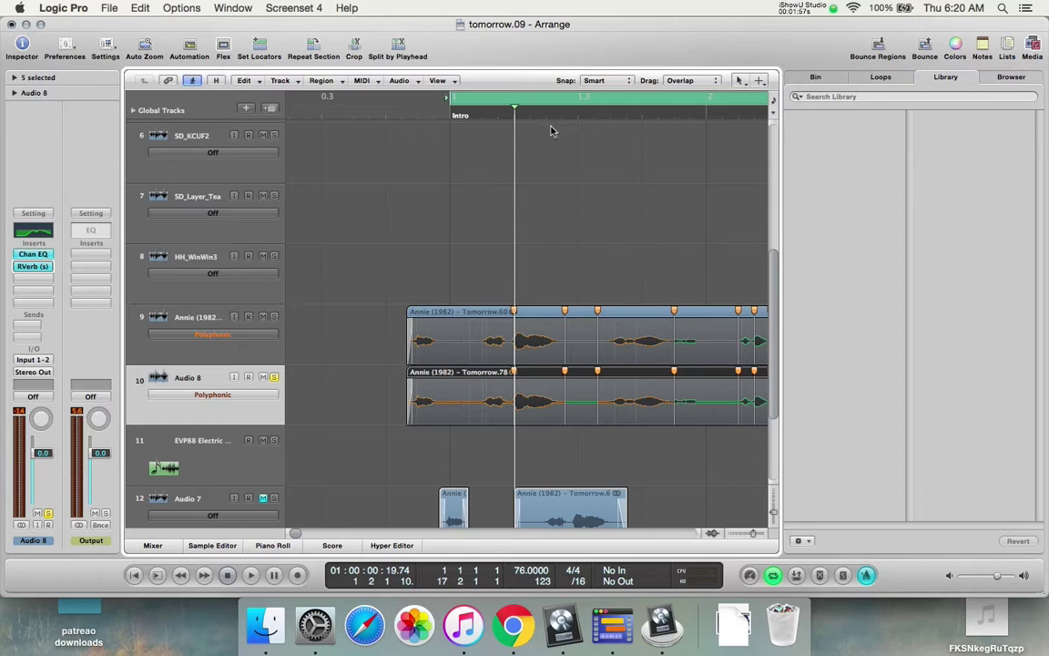
{"action": "left_click", "coordinate": [549, 116]}
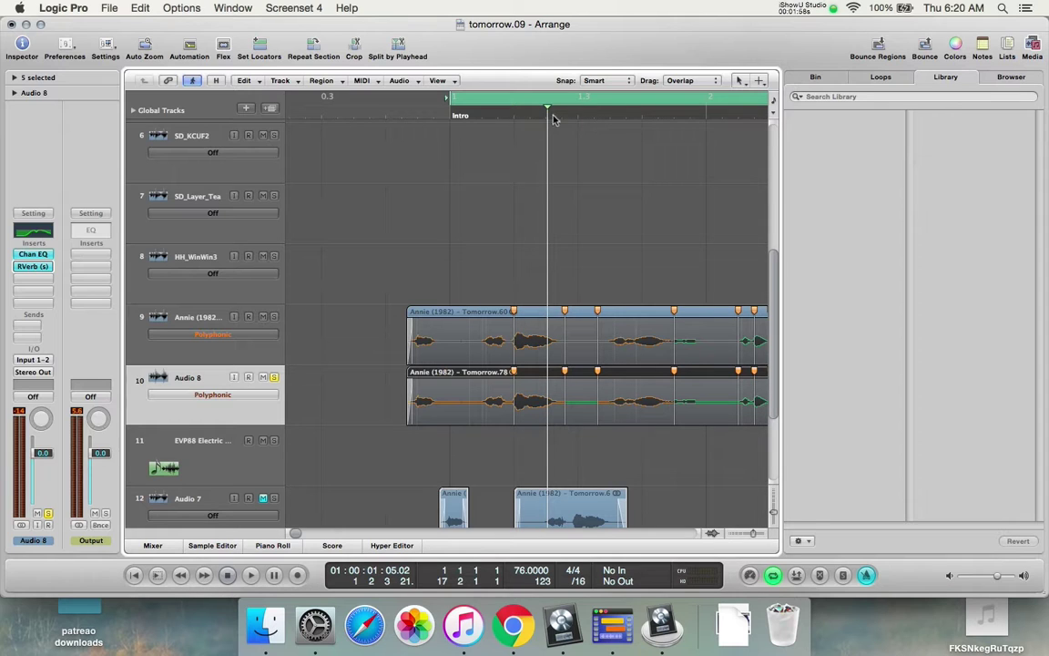
{"action": "left_click", "coordinate": [611, 116]}
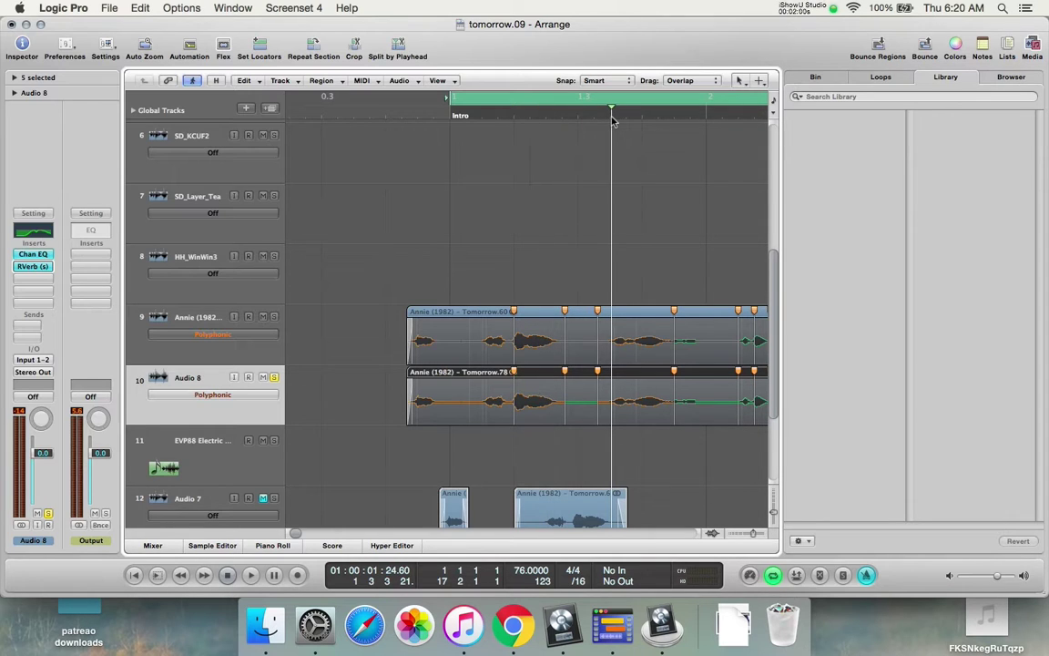
{"action": "left_click", "coordinate": [674, 115]}
{"action": "scroll", "coordinate": [742, 152], "scroll_direction": "right", "scroll_amount": 3}
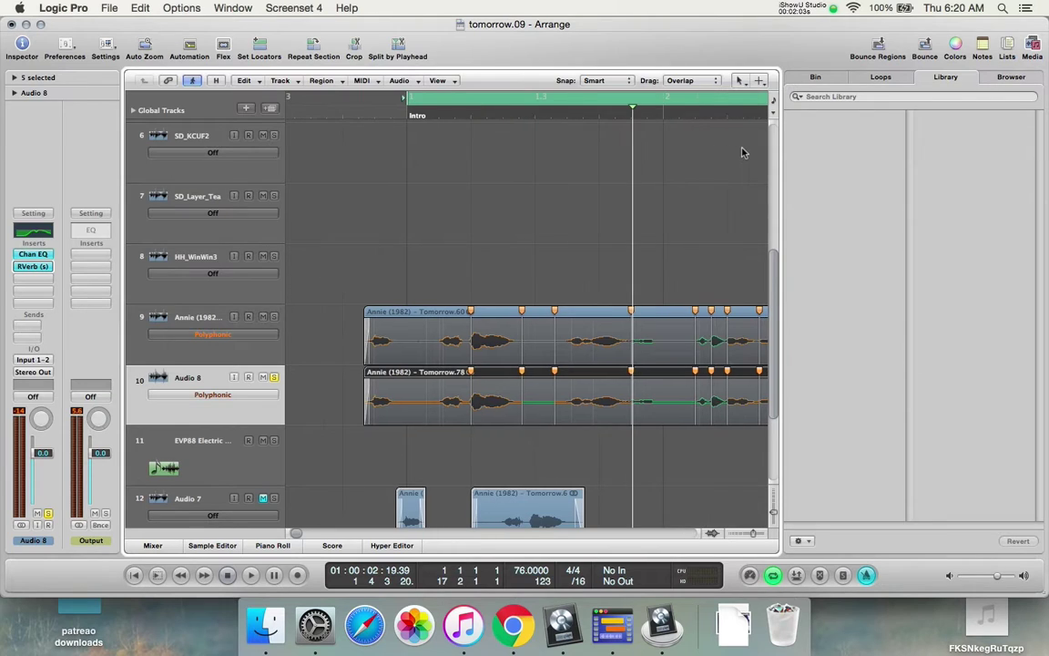
{"action": "left_click", "coordinate": [692, 123]}
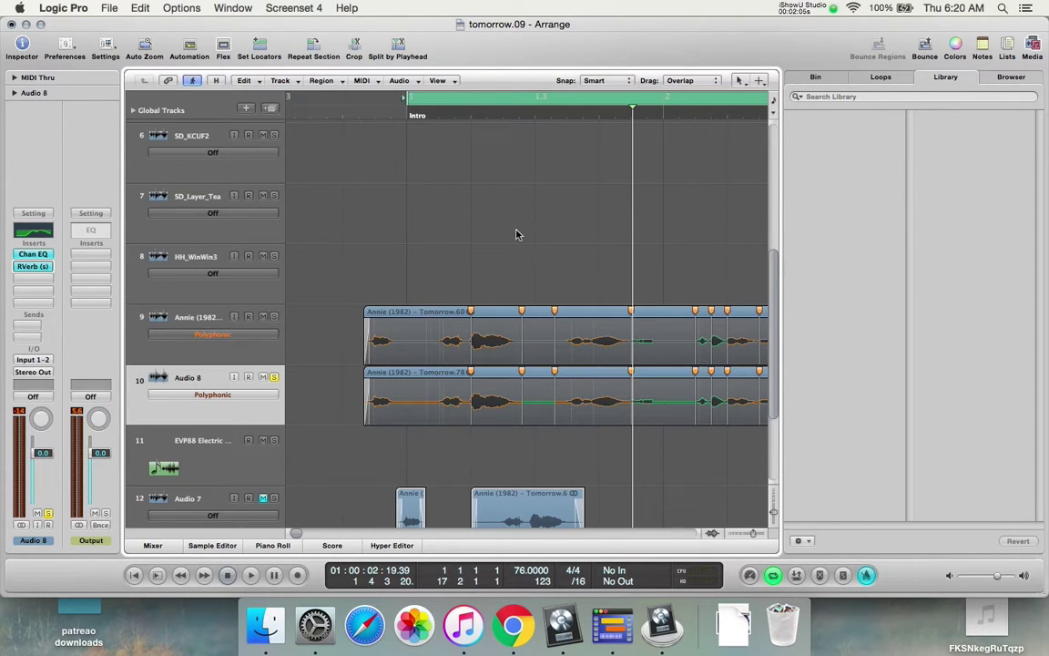
Add a flex marker between beats 1.3 and 2 in the first region on track 9 and remove it again.
{"action": "left_click", "coordinate": [592, 330]}
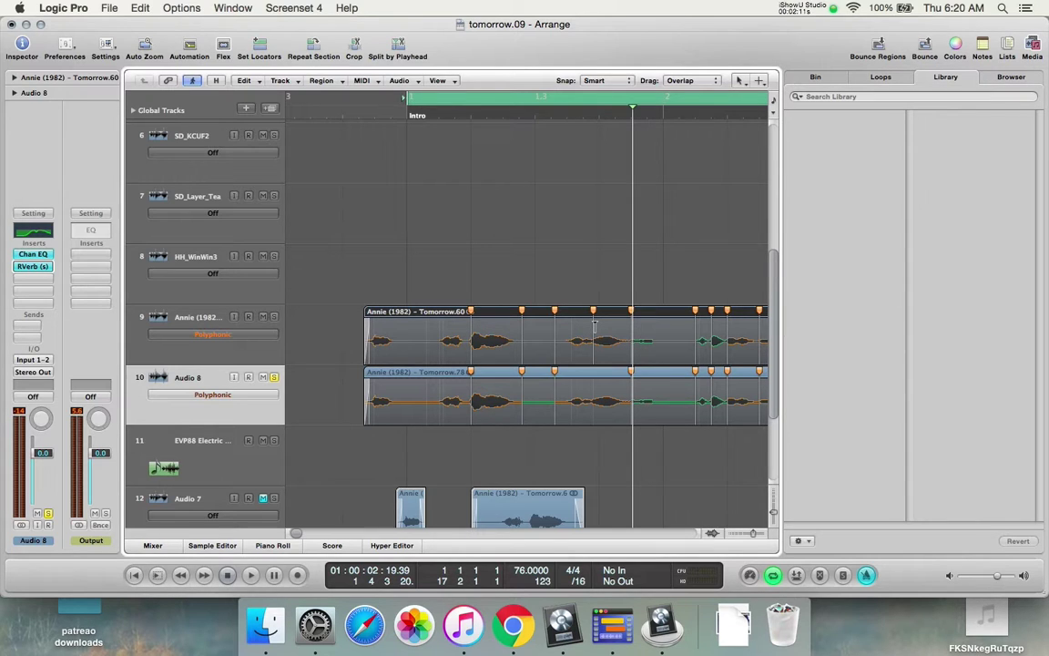
{"action": "double_click", "coordinate": [594, 325]}
Delete the flex markers between the end of bar 1 and just past bar 3 in Audio 8's Tomorrow.78 region.
{"action": "scroll", "coordinate": [493, 351], "scroll_direction": "down", "scroll_amount": 3}
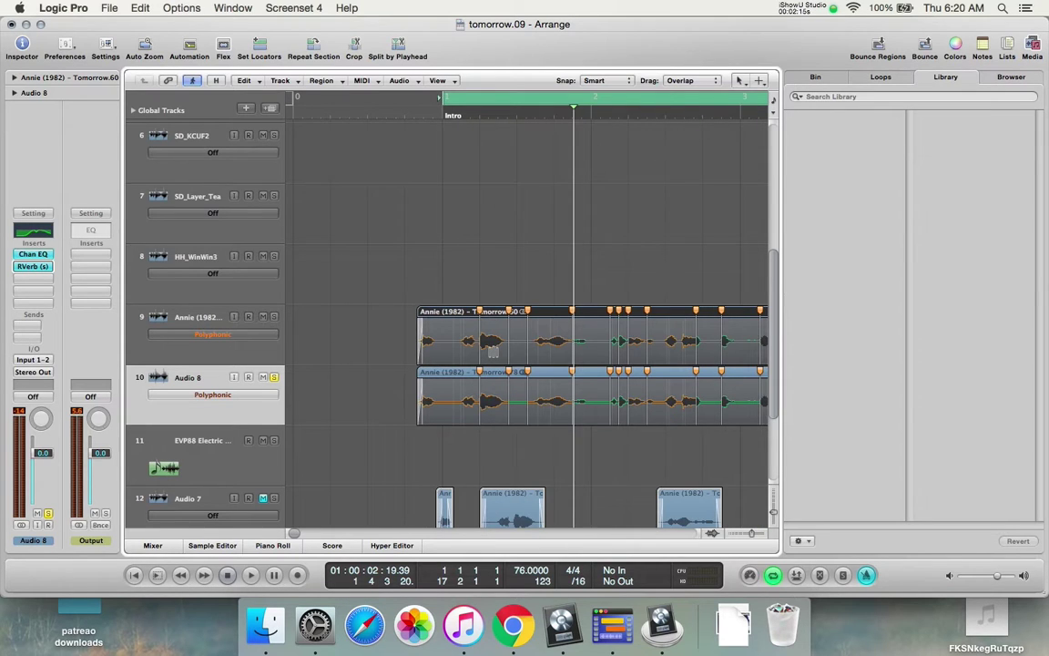
{"action": "scroll", "coordinate": [494, 351], "scroll_direction": "down", "scroll_amount": 2}
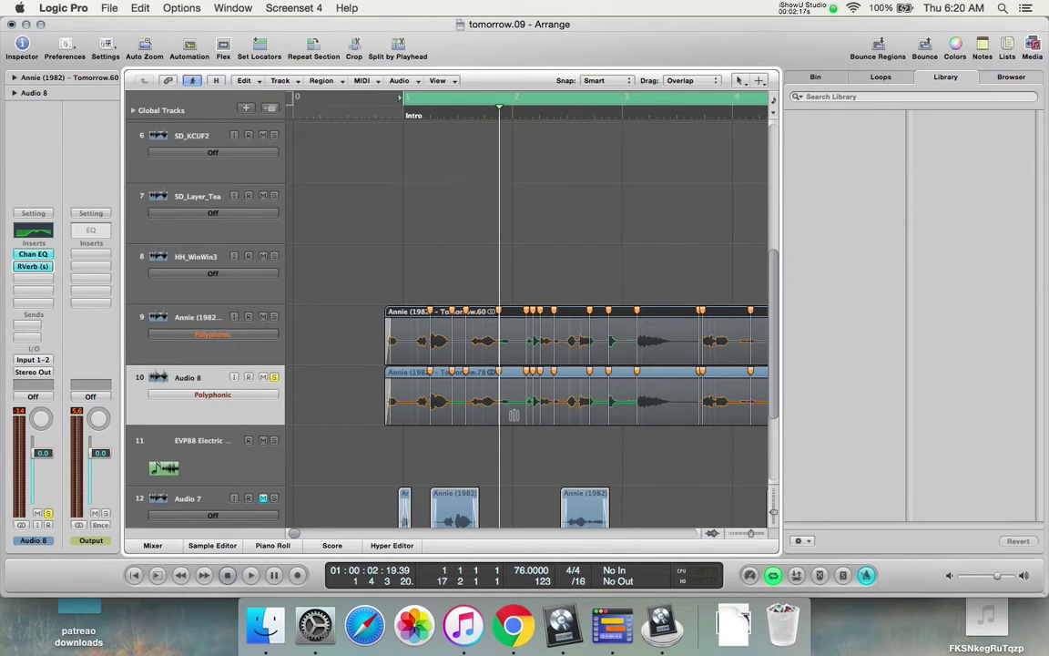
{"action": "double_click", "coordinate": [555, 397]}
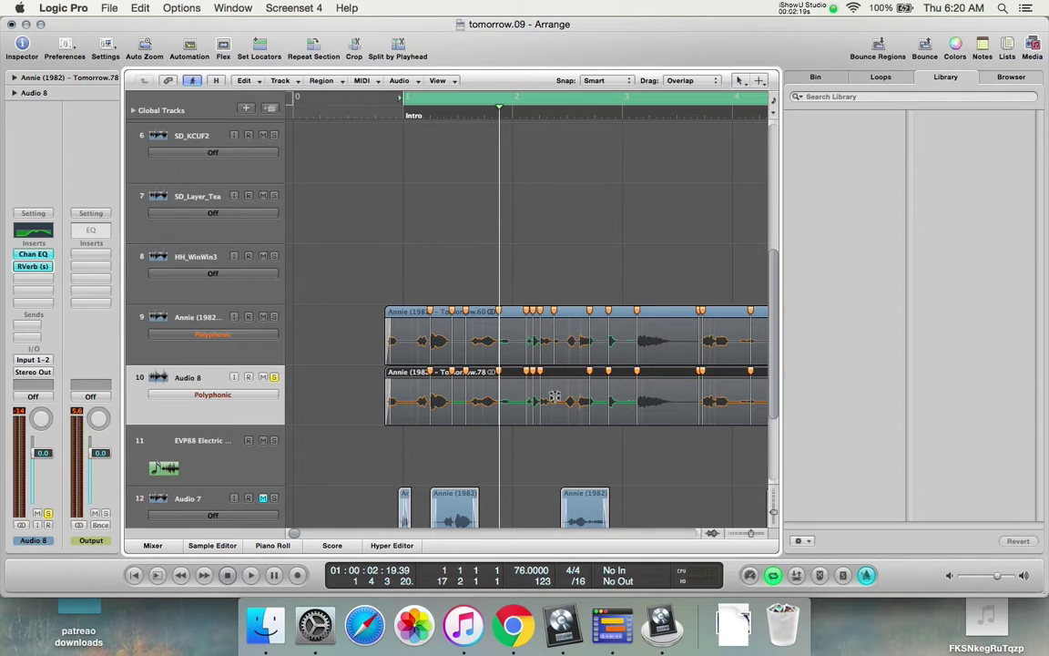
{"action": "double_click", "coordinate": [540, 396]}
{"action": "double_click", "coordinate": [533, 396]}
{"action": "double_click", "coordinate": [527, 397]}
{"action": "double_click", "coordinate": [609, 389]}
{"action": "double_click", "coordinate": [590, 390]}
{"action": "double_click", "coordinate": [637, 392]}
{"action": "double_click", "coordinate": [501, 392]}
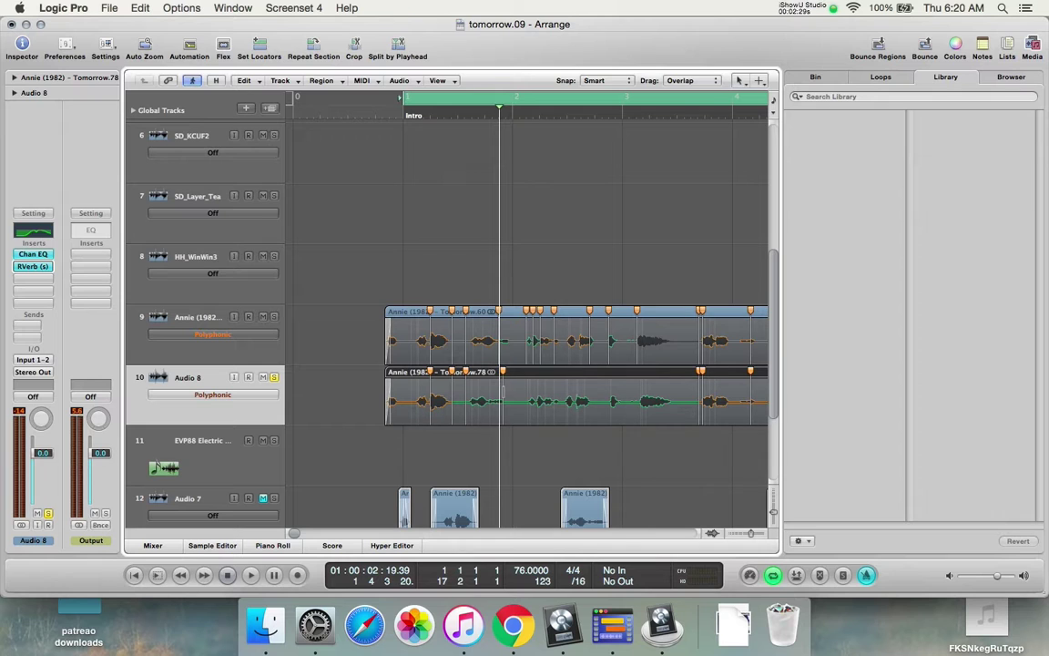
Stretch the vocal phrase before bar 2 on Audio 8 by moving its ending flex marker to just after bar 2.
{"action": "key", "text": "ctrl+Right"}
{"action": "key", "text": "ctrl+Right"}
{"action": "key", "text": "ctrl+Right"}
{"action": "key", "text": "ctrl+Right"}
{"action": "key", "text": "ctrl+Right"}
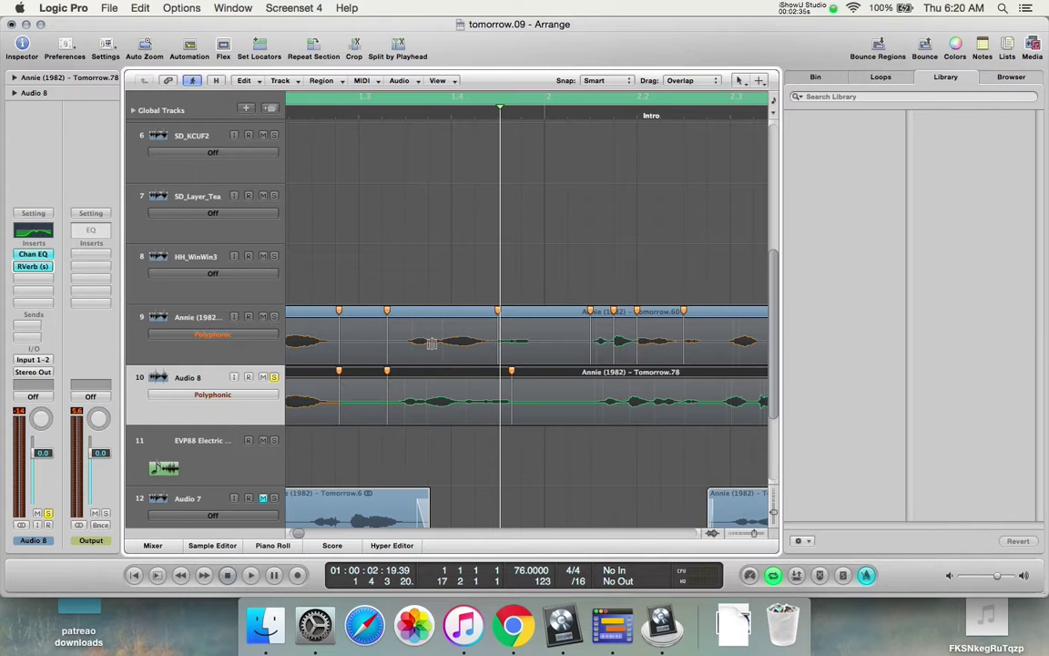
{"action": "scroll", "coordinate": [523, 412], "scroll_direction": "down", "scroll_amount": 2}
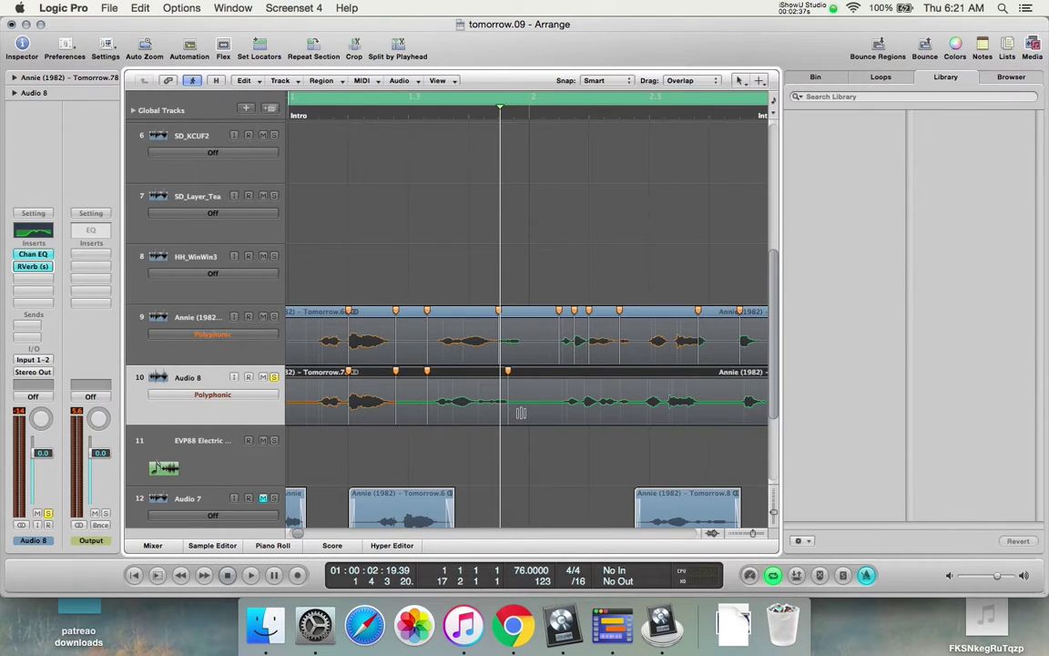
{"action": "mouse_move", "coordinate": [509, 399]}
{"action": "left_mouse_down"}
{"action": "mouse_move", "coordinate": [475, 396]}
{"action": "mouse_move", "coordinate": [540, 390]}
{"action": "left_mouse_up"}
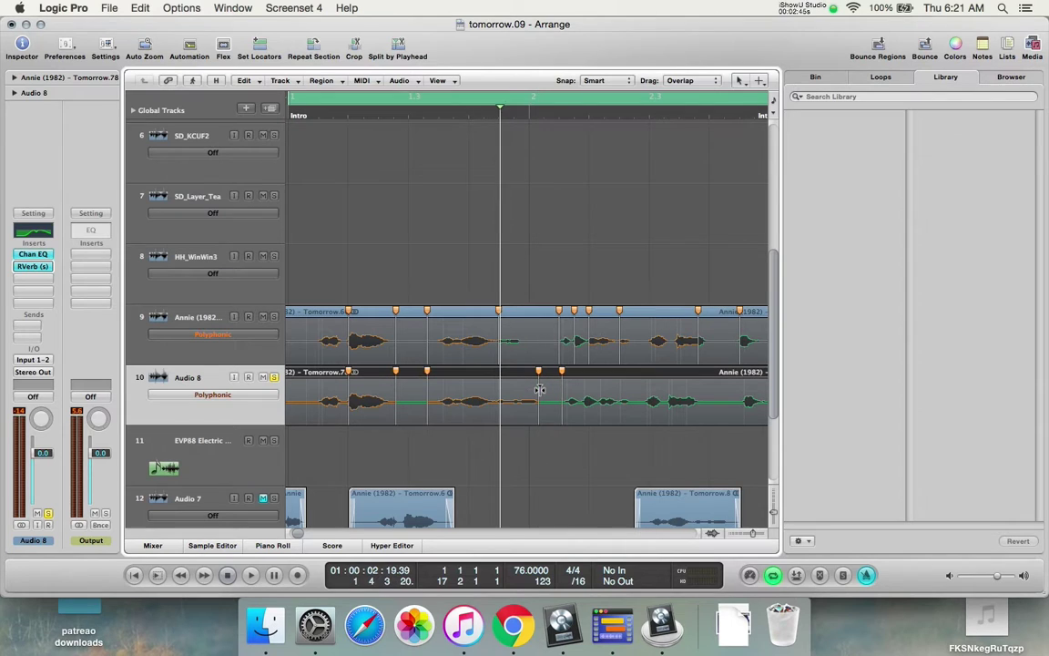
Add flex markers around the words near beat 2.3 on Audio 8 and pull the first word earlier, ahead of the beat.
{"action": "scroll", "coordinate": [560, 404], "scroll_direction": "down", "scroll_amount": 1}
{"action": "scroll", "coordinate": [560, 404], "scroll_direction": "right", "scroll_amount": 1}
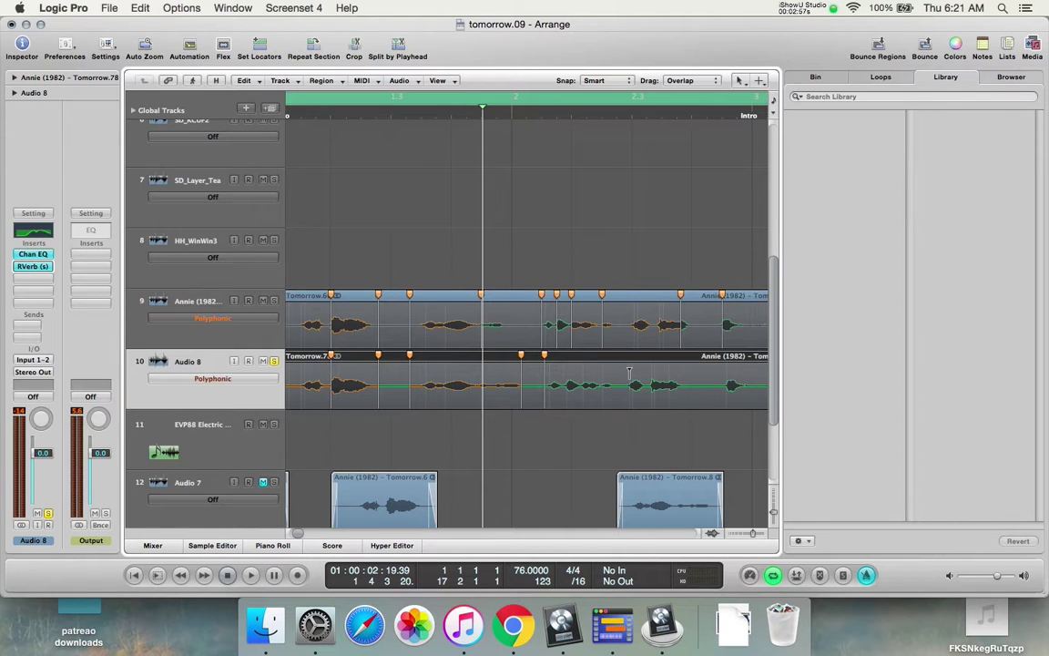
{"action": "left_click_drag", "start_coordinate": [629, 370], "coordinate": [621, 371]}
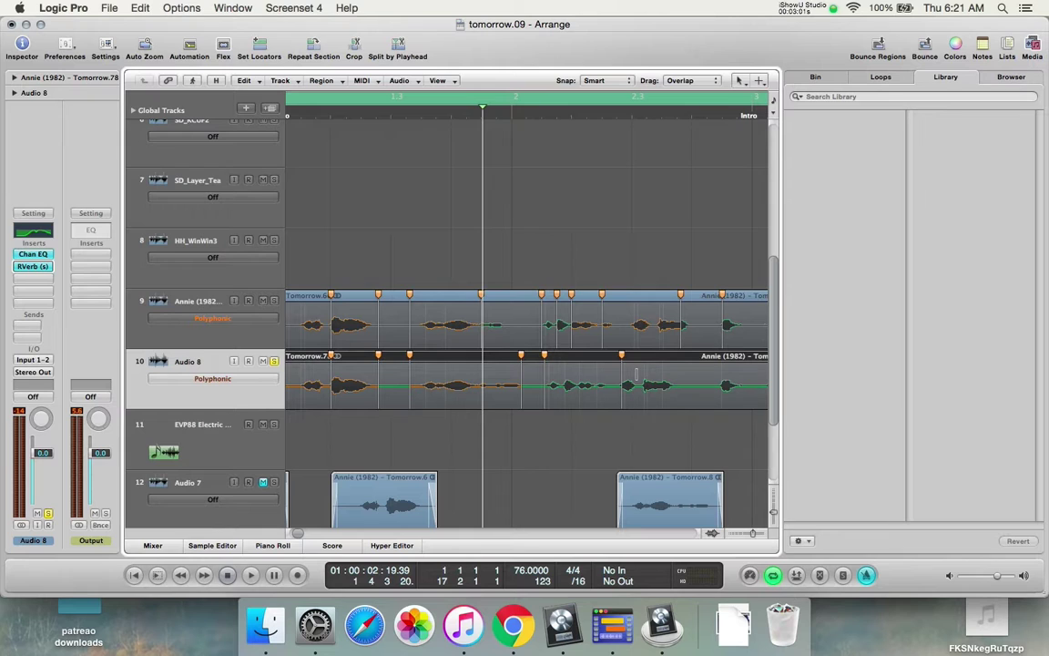
{"action": "left_click", "coordinate": [644, 374]}
{"action": "left_click", "coordinate": [687, 381]}
{"action": "left_click_drag", "start_coordinate": [621, 371], "coordinate": [606, 377]}
Delete the flex markers from beat 4.4 through bar 5 in Audio 8's Tomorrow.79 region.
{"action": "scroll", "coordinate": [677, 376], "scroll_direction": "right", "scroll_amount": 3}
{"action": "scroll", "coordinate": [677, 374], "scroll_direction": "right", "scroll_amount": 10}
{"action": "scroll", "coordinate": [547, 346], "scroll_direction": "down", "scroll_amount": 1}
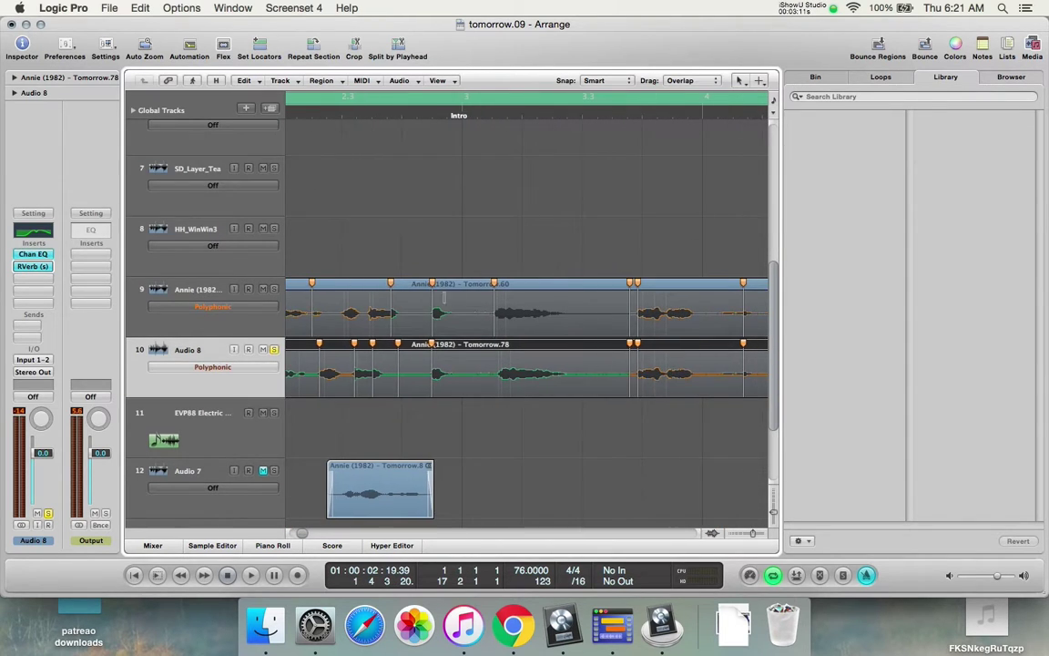
{"action": "scroll", "coordinate": [540, 353], "scroll_direction": "right", "scroll_amount": 6}
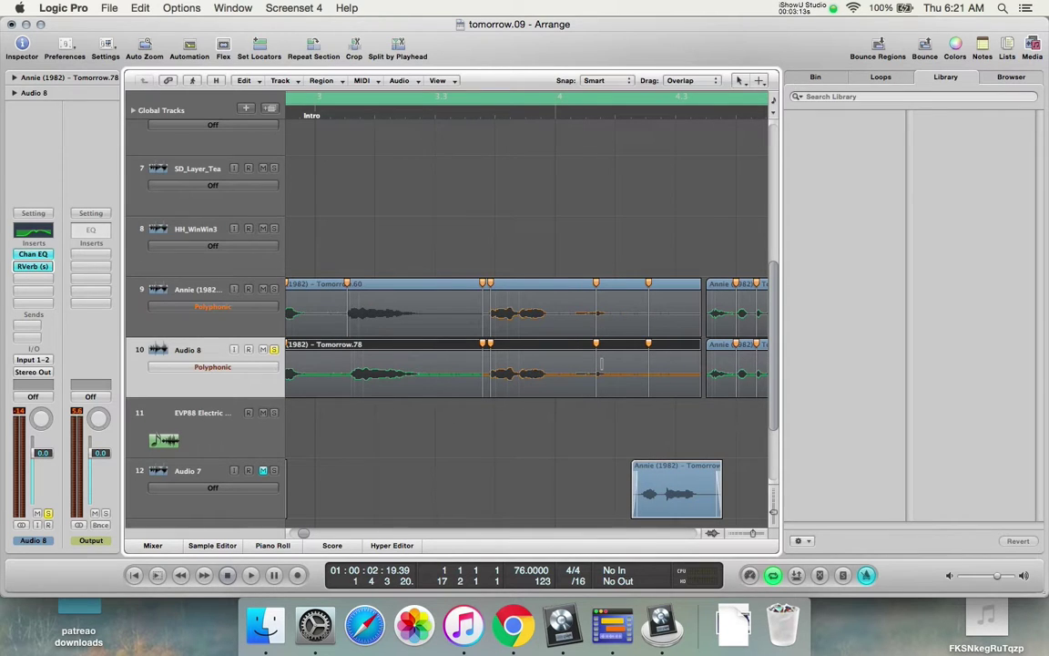
{"action": "scroll", "coordinate": [600, 365], "scroll_direction": "left", "scroll_amount": 12}
{"action": "scroll", "coordinate": [600, 364], "scroll_direction": "down", "scroll_amount": 1}
{"action": "scroll", "coordinate": [583, 374], "scroll_direction": "right", "scroll_amount": 3}
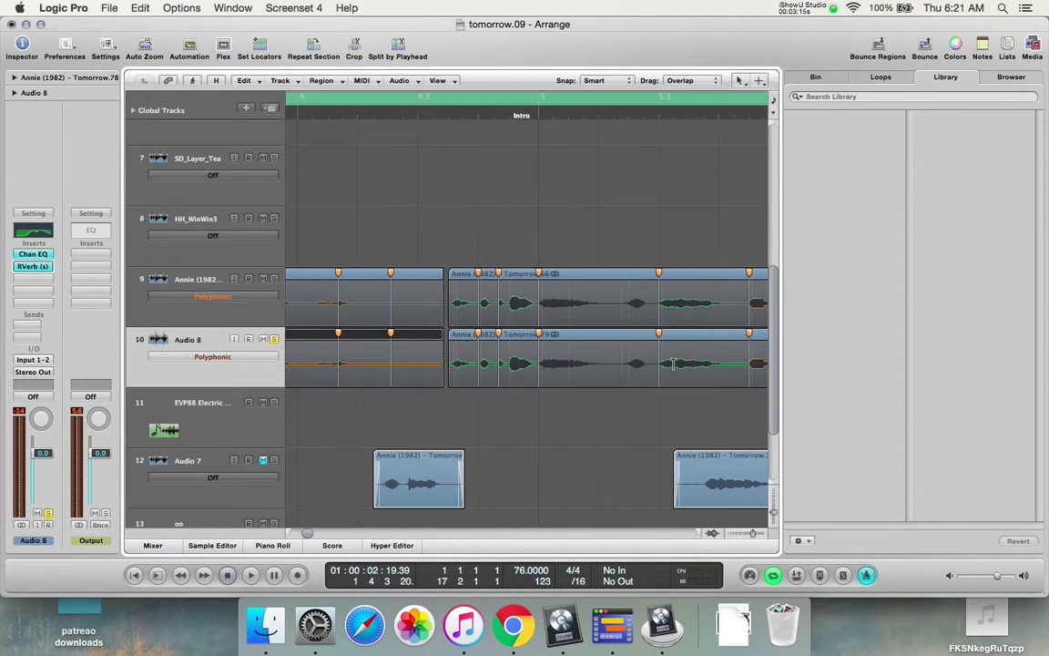
{"action": "left_click", "coordinate": [536, 369]}
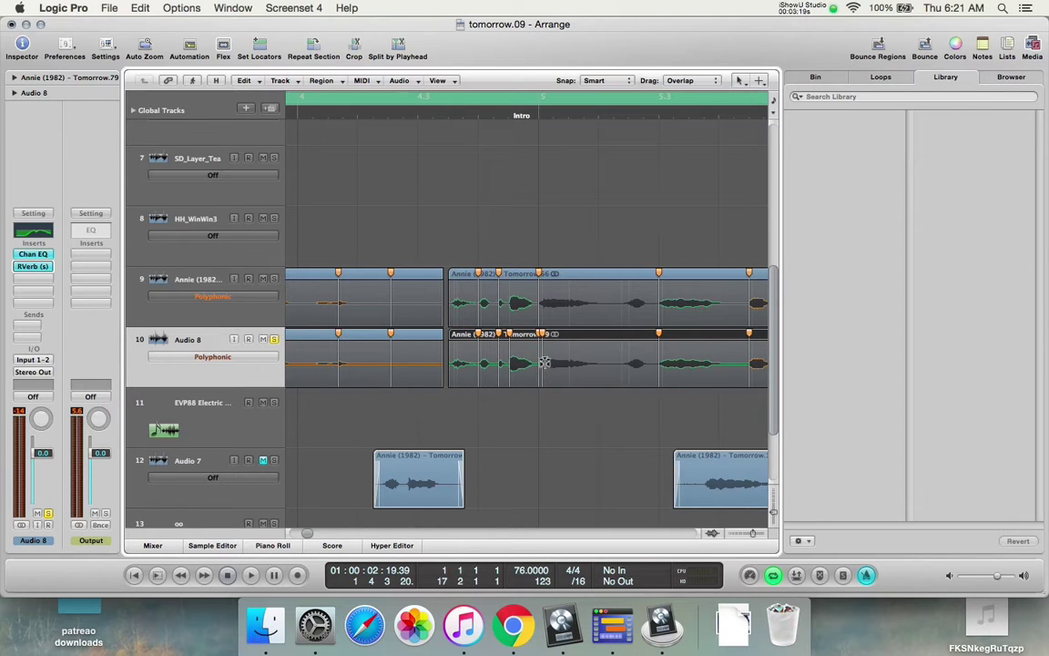
{"action": "left_click_drag", "start_coordinate": [543, 362], "coordinate": [501, 359]}
{"action": "double_click", "coordinate": [510, 360]}
{"action": "left_click", "coordinate": [494, 361]}
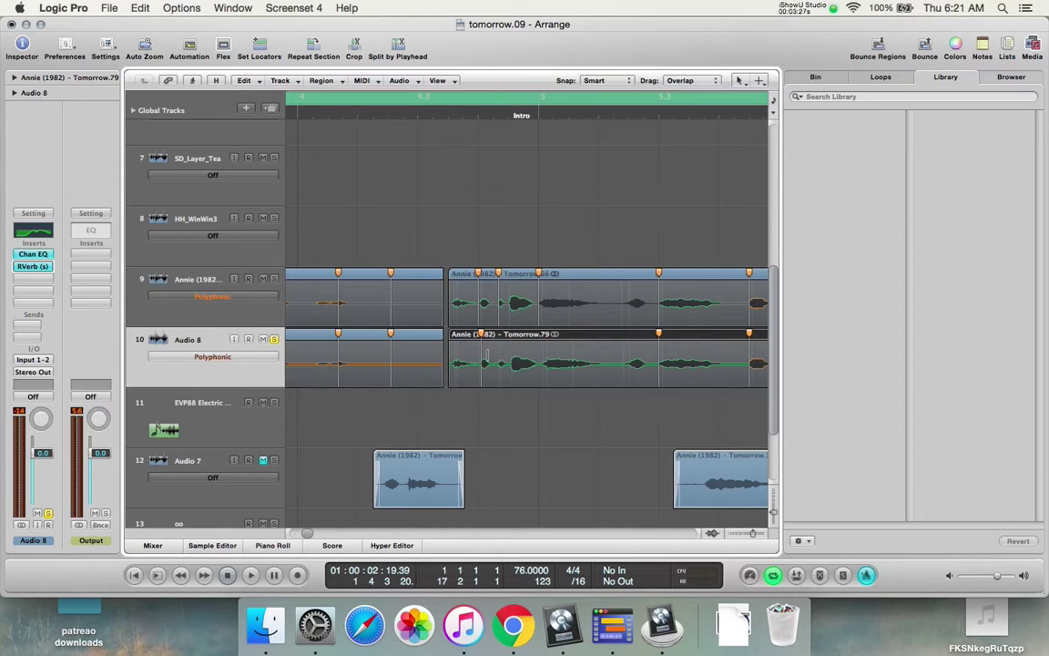
Turn off cycle mode and play the soloed Audio 8 vocal from just after beat 4.3.
{"action": "left_click", "coordinate": [442, 96]}
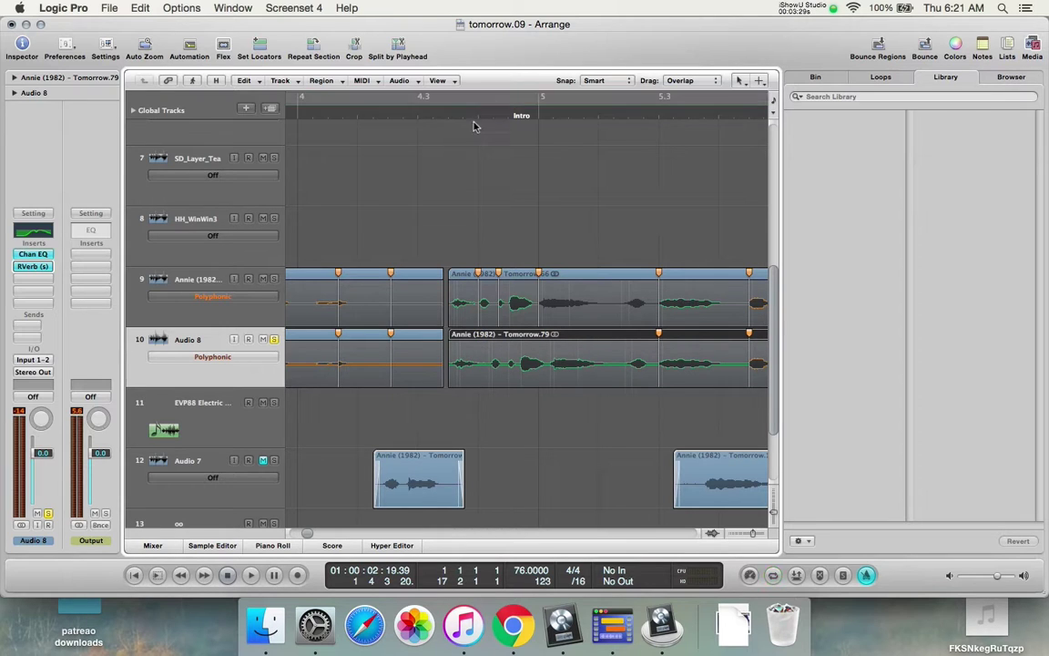
{"action": "double_click", "coordinate": [436, 124]}
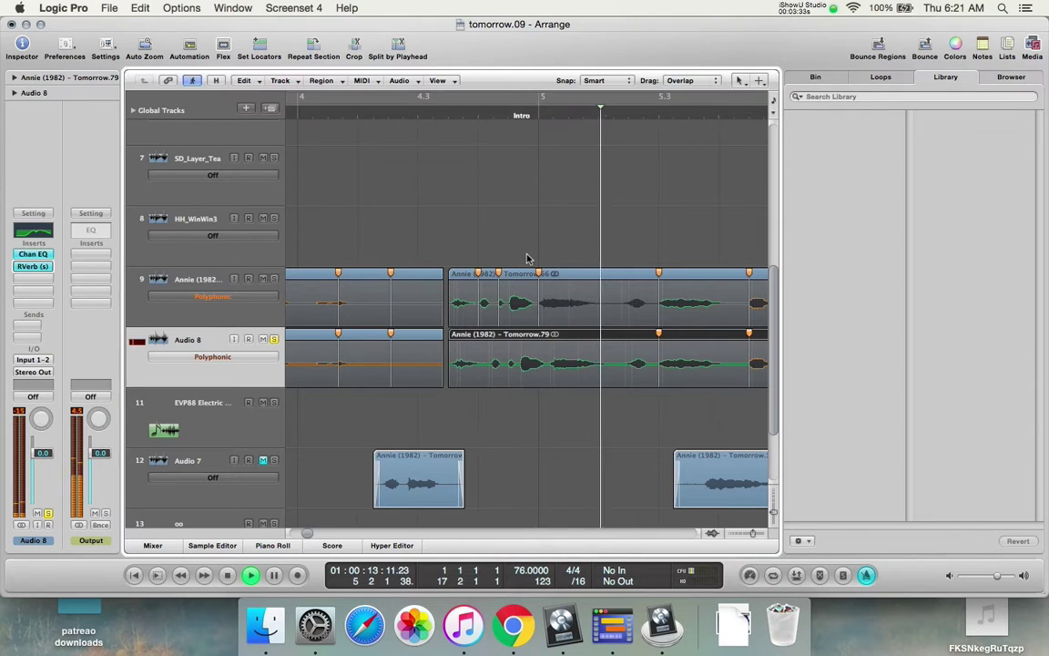
Add flex markers around the words before bar 5 on Audio 8, moving the second word to beat 4.4 and the long word to bar 5.
{"action": "key", "text": "ctrl+Right"}
{"action": "scroll", "coordinate": [477, 355], "scroll_direction": "left", "scroll_amount": 5}
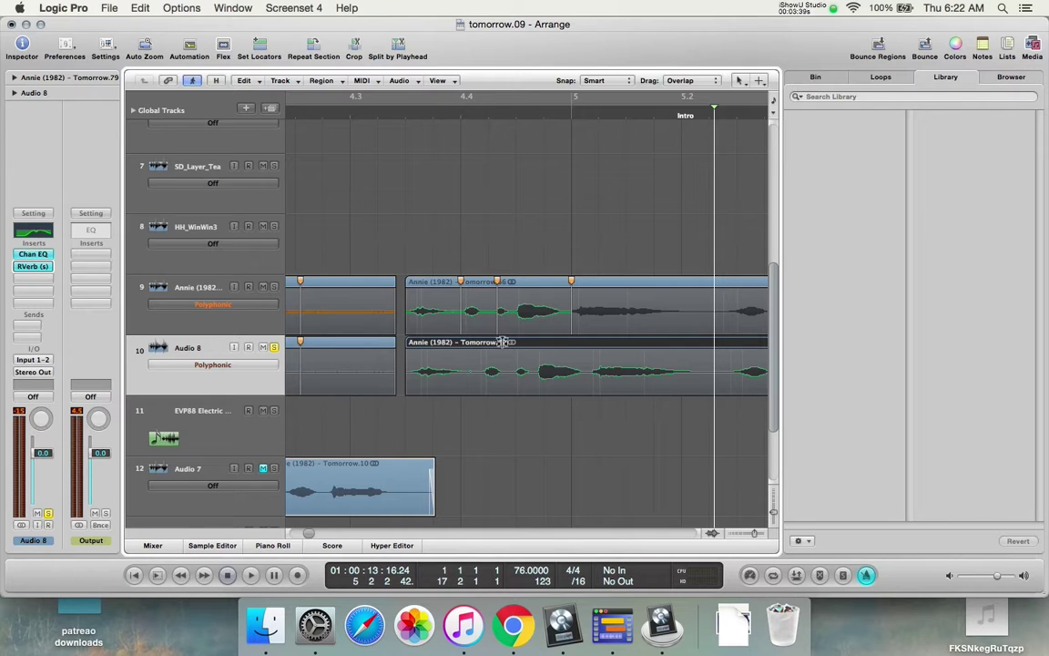
{"action": "left_click", "coordinate": [592, 371]}
{"action": "left_click", "coordinate": [481, 366]}
{"action": "left_click_drag", "start_coordinate": [481, 364], "coordinate": [461, 363]}
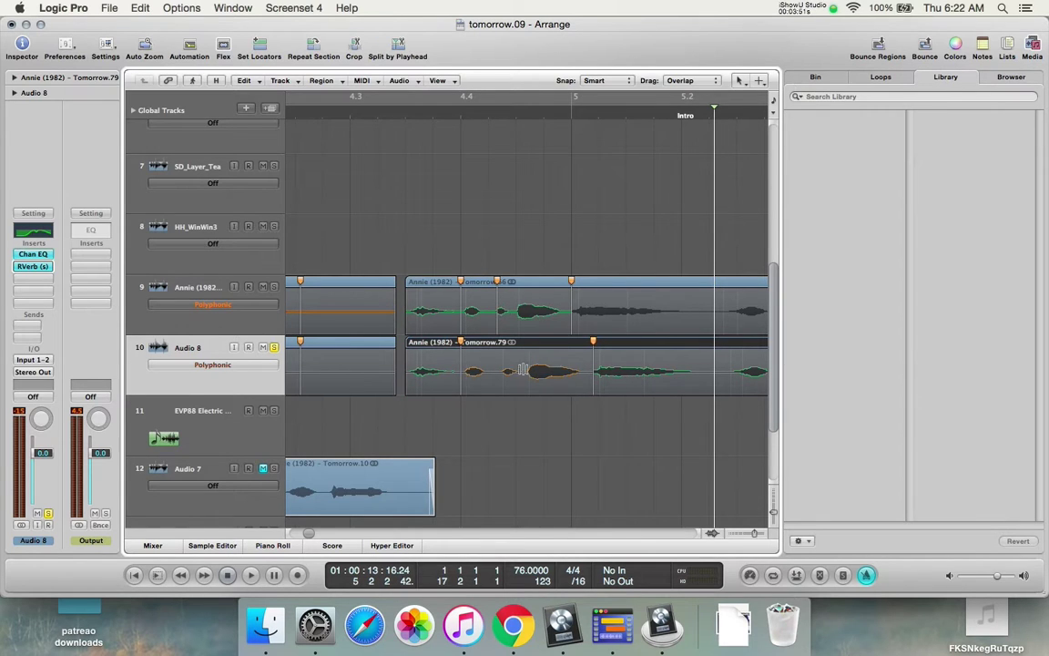
{"action": "left_click_drag", "start_coordinate": [525, 366], "coordinate": [521, 364]}
{"action": "left_click_drag", "start_coordinate": [594, 357], "coordinate": [571, 356]}
Review the flexed vocal regions on track 9 and Audio 8 between bars 2 and 7.
{"action": "key", "text": "ctrl+Left"}
{"action": "key", "text": "ctrl+Left"}
{"action": "scroll", "coordinate": [719, 379], "scroll_direction": "right", "scroll_amount": 4}
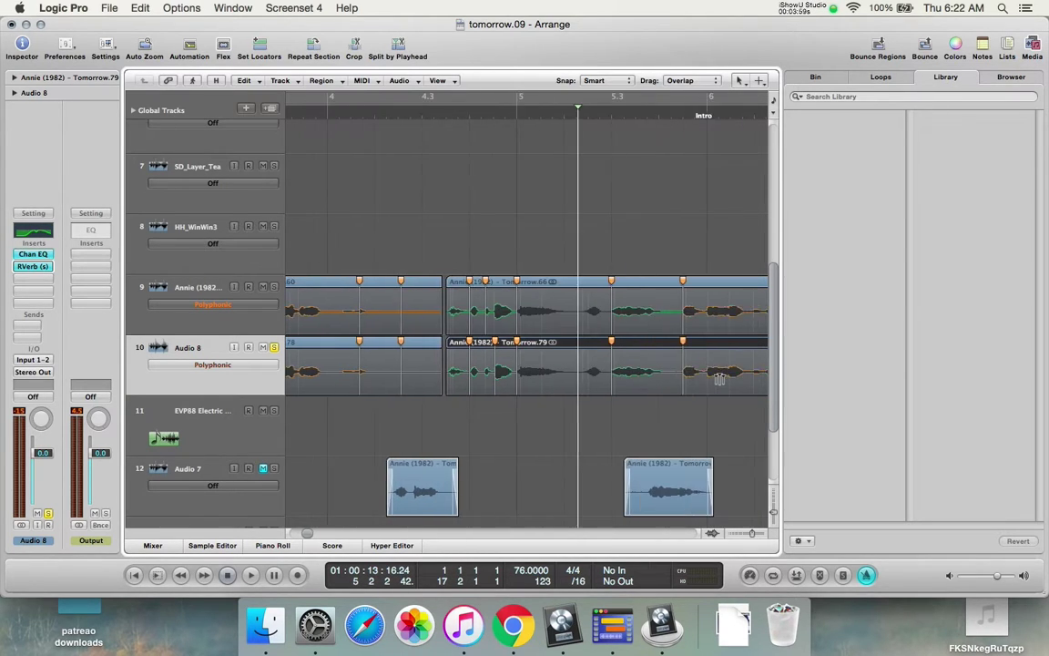
{"action": "key", "text": "ctrl+Left"}
{"action": "key", "text": "ctrl+Left"}
{"action": "key", "text": "ctrl+Left"}
{"action": "key", "text": "ctrl+Left"}
{"action": "key", "text": "ctrl+Left"}
{"action": "key", "text": "ctrl+Left"}
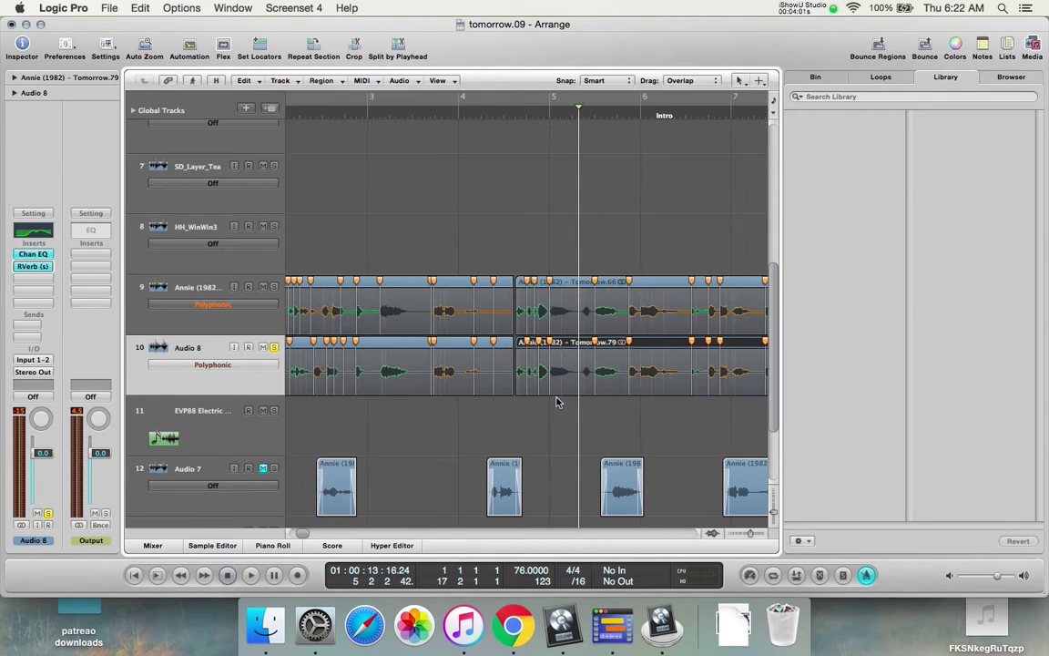
{"action": "scroll", "coordinate": [558, 402], "scroll_direction": "left", "scroll_amount": 1}
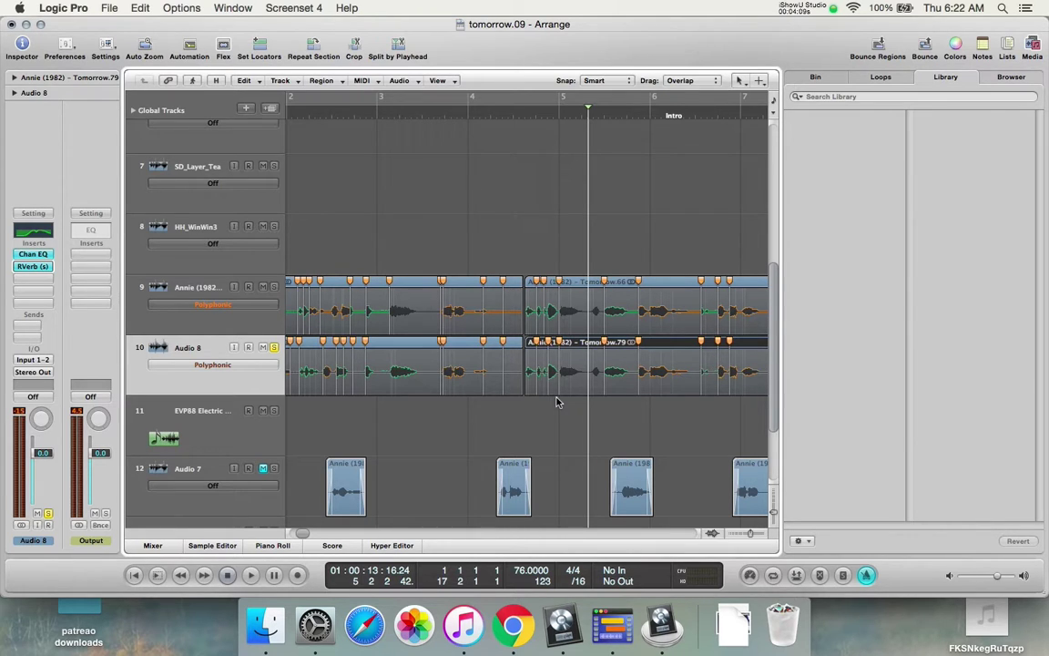
{"action": "left_click", "coordinate": [608, 116]}
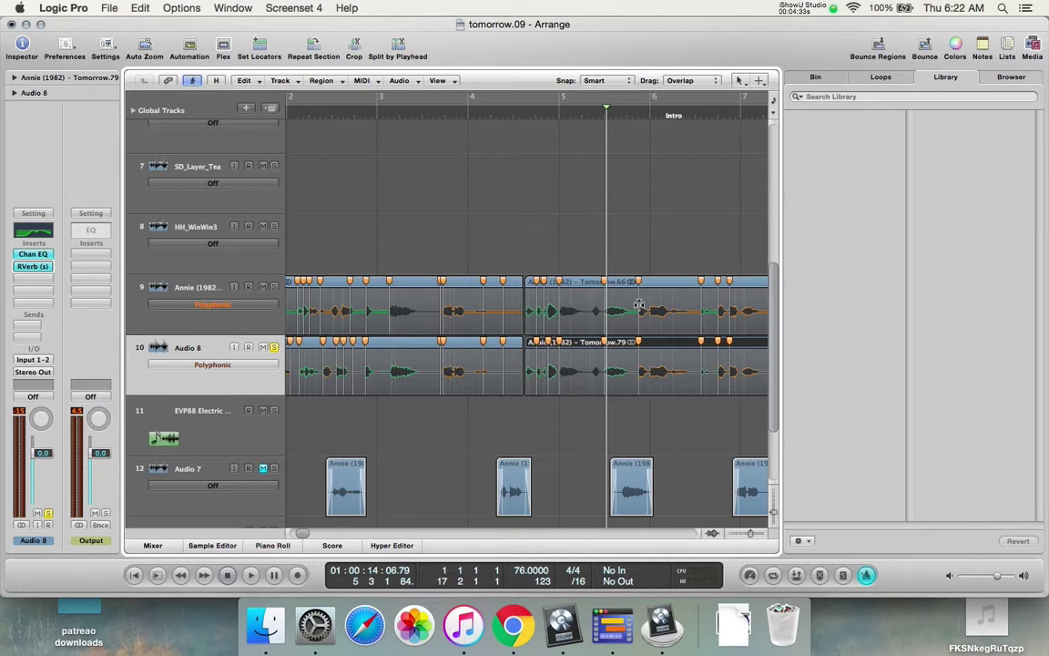
Solo the Annie (1982) and BD_BetterHo tracks instead of Audio 8 and place the playhead at bar 13.
{"action": "scroll", "coordinate": [639, 305], "scroll_direction": "down", "scroll_amount": 5}
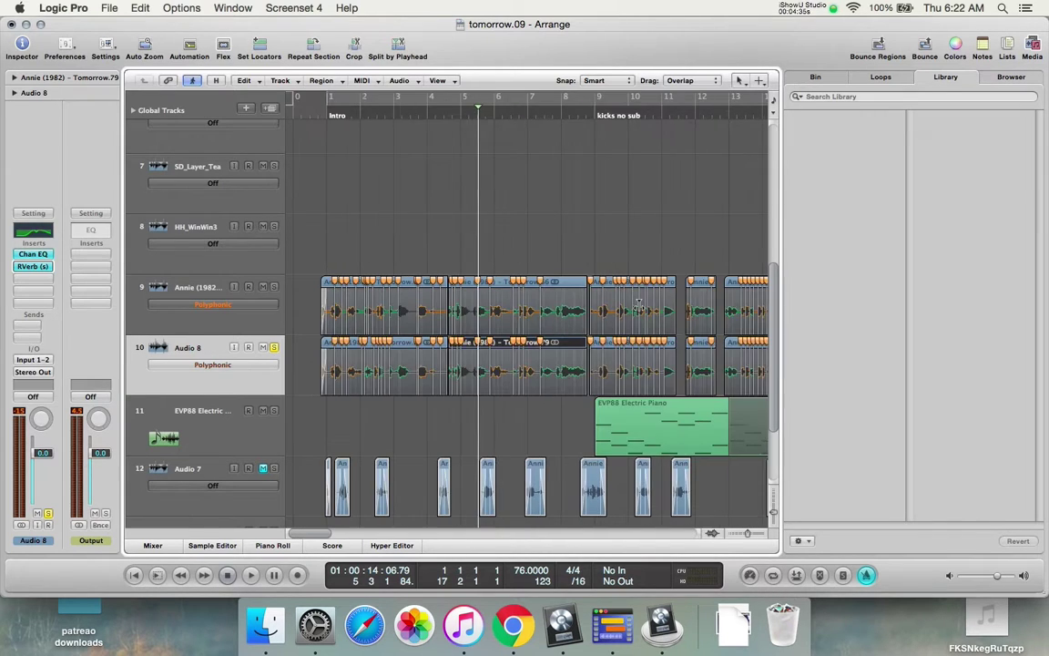
{"action": "scroll", "coordinate": [640, 305], "scroll_direction": "down", "scroll_amount": 1}
{"action": "left_click", "coordinate": [276, 348]}
{"action": "left_click", "coordinate": [274, 290]}
{"action": "scroll", "coordinate": [581, 293], "scroll_direction": "down", "scroll_amount": 10}
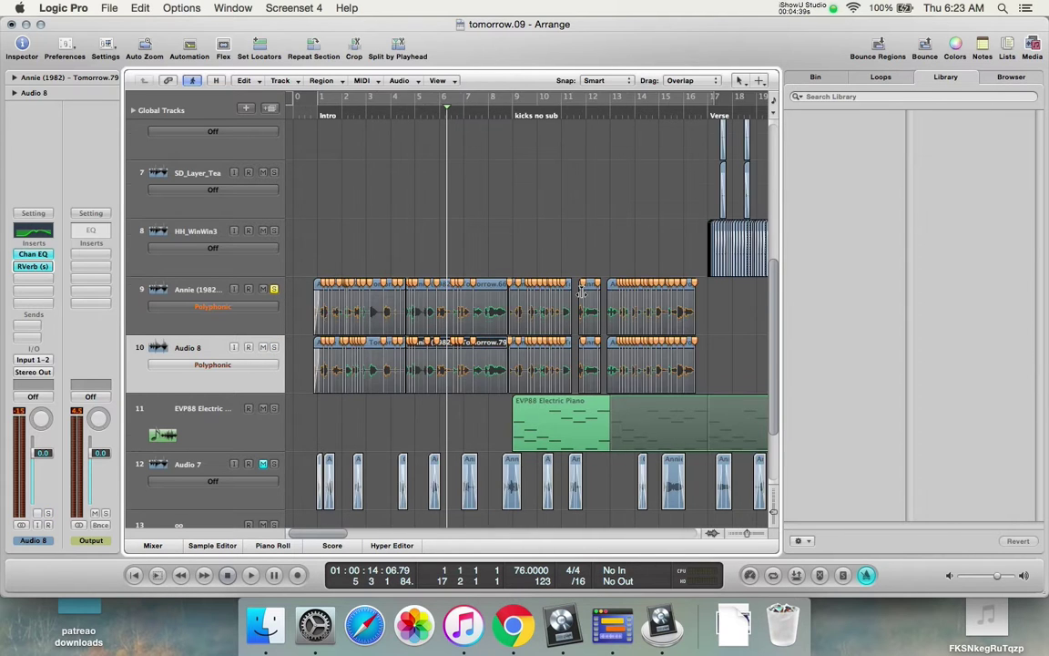
{"action": "left_click", "coordinate": [488, 102]}
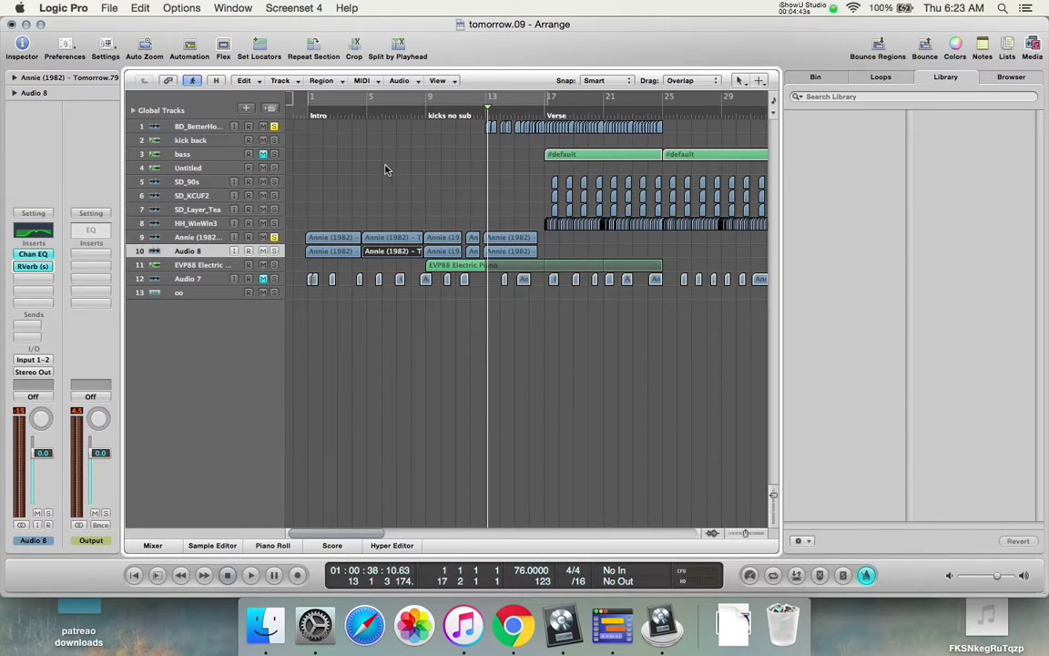
{"action": "left_click", "coordinate": [262, 153]}
{"action": "left_click", "coordinate": [274, 155]}
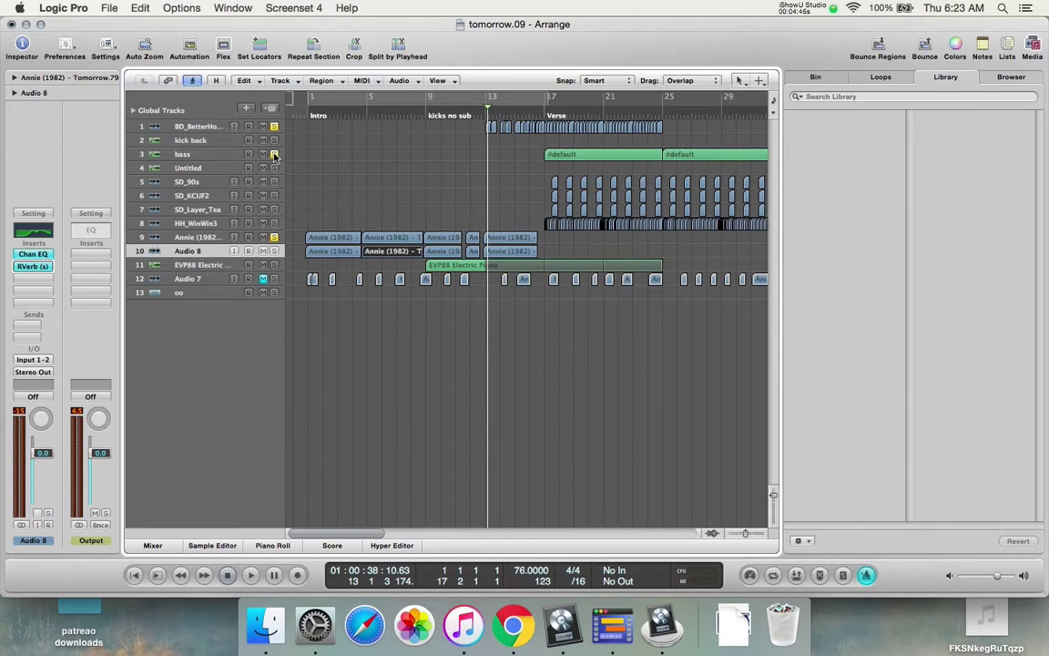
{"action": "left_click", "coordinate": [553, 156]}
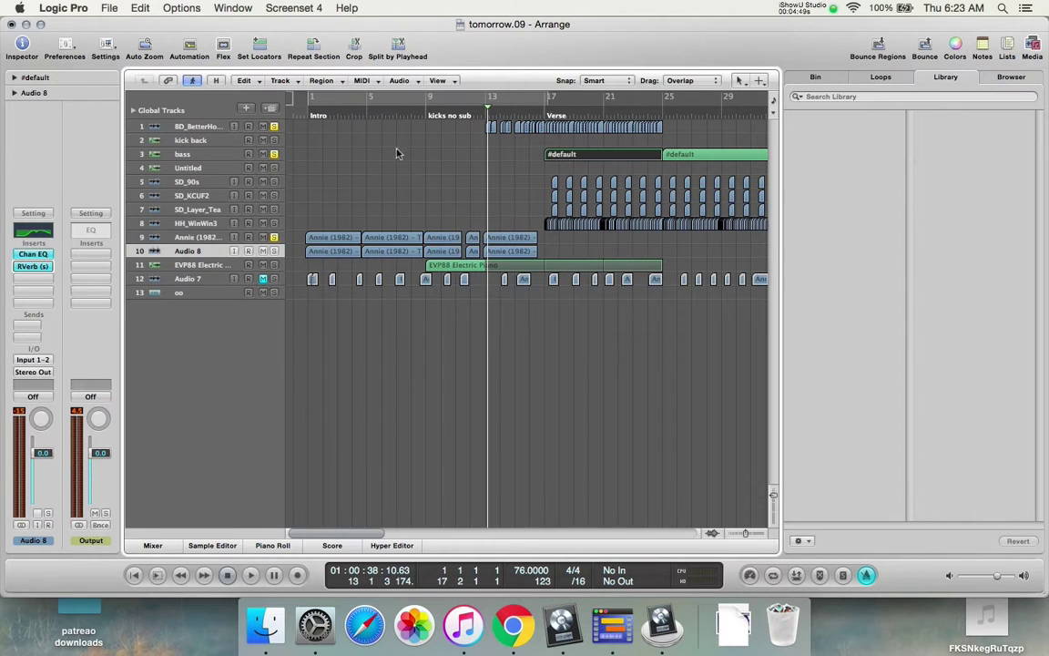
{"action": "left_click", "coordinate": [263, 154]}
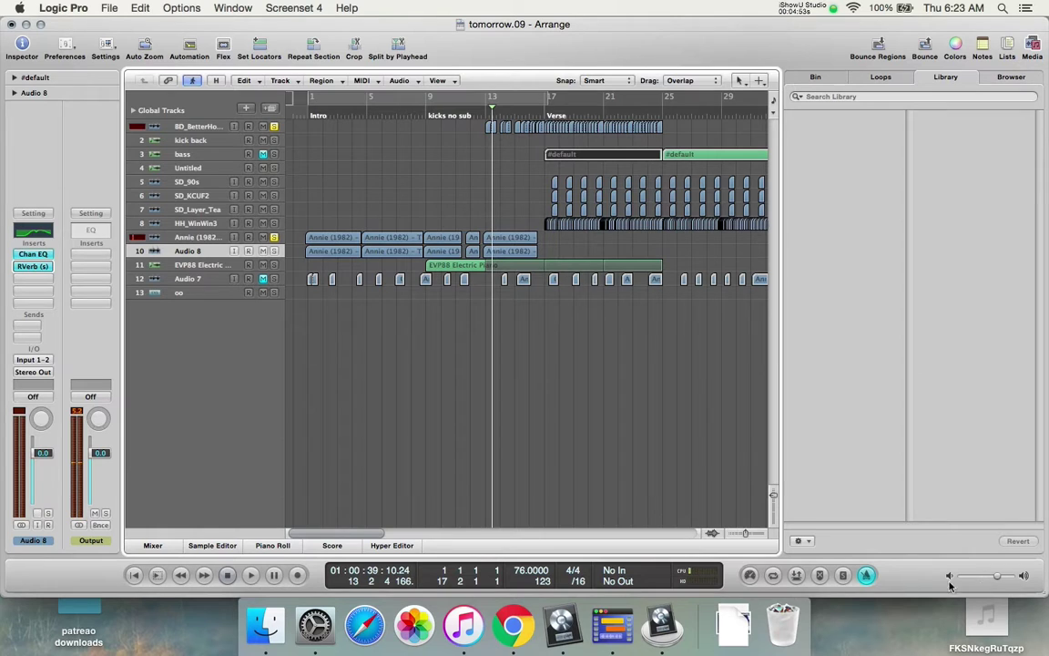
Turn off the metronome and play the soloed vocal, kick and EVP88 electric piano together from bar 13.
{"action": "left_click", "coordinate": [867, 577]}
{"action": "double_click", "coordinate": [486, 114]}
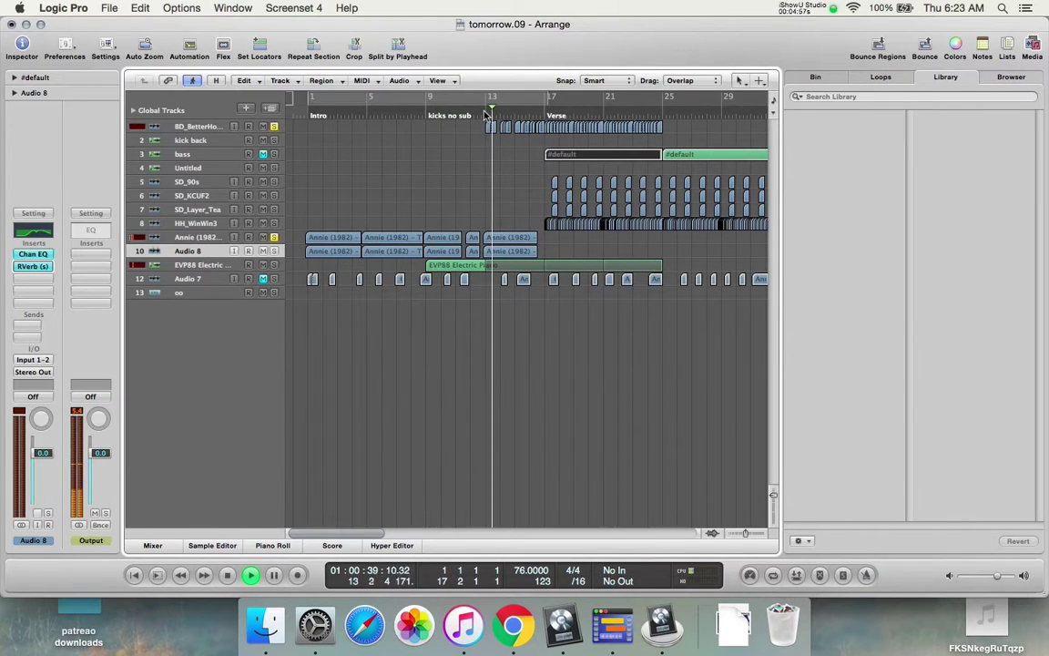
{"action": "key", "text": "XF86AudioRaiseVolume"}
{"action": "key", "text": "space"}
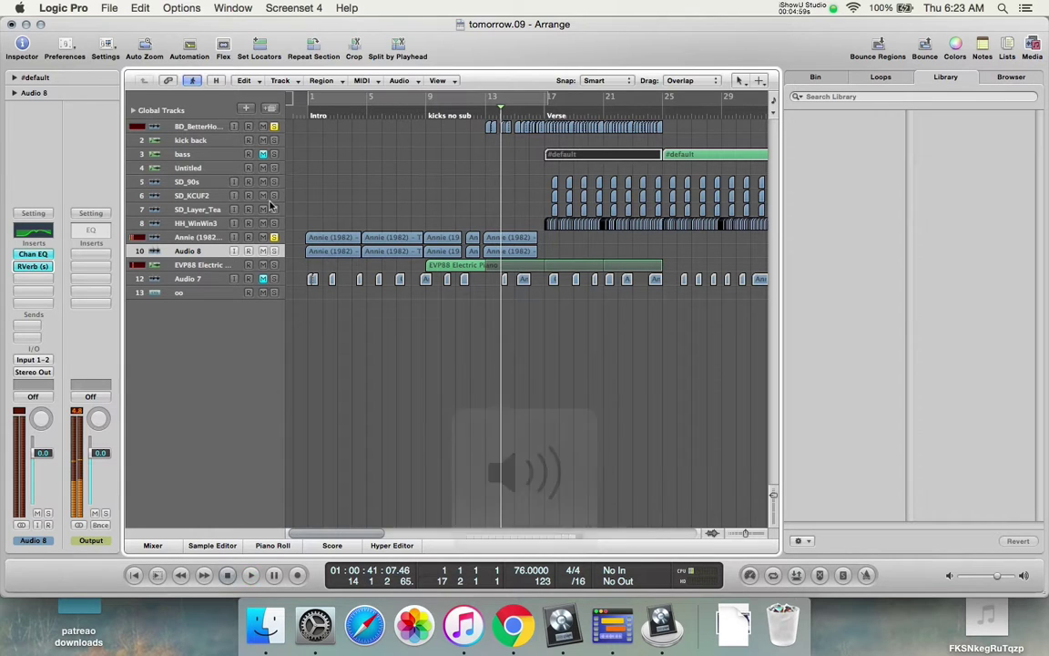
{"action": "double_click", "coordinate": [486, 114]}
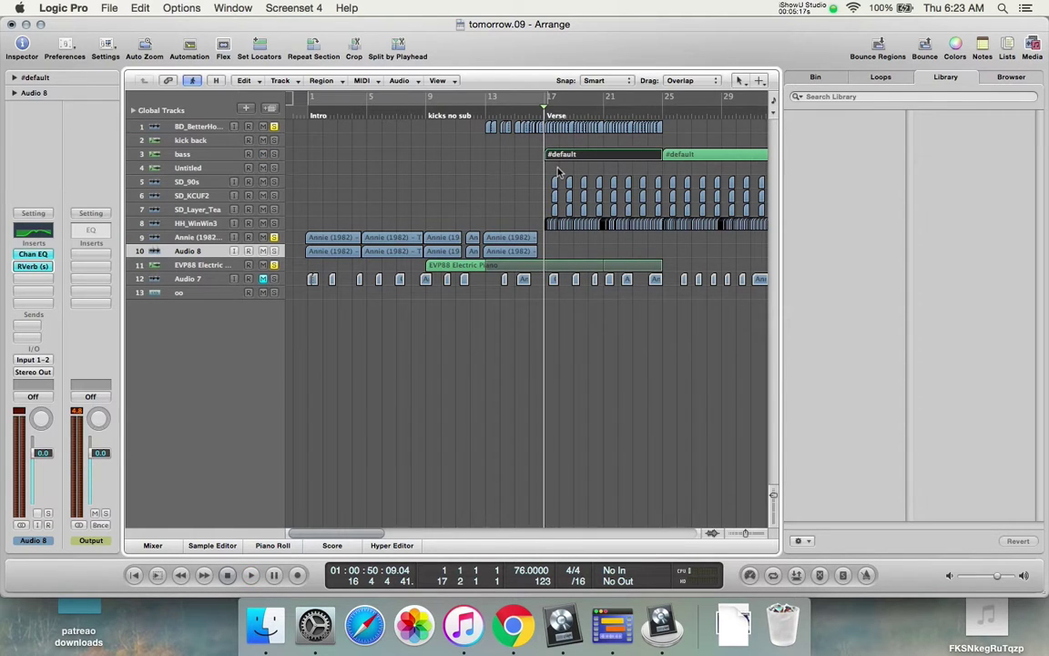
{"action": "scroll", "coordinate": [558, 171], "scroll_direction": "down", "scroll_amount": 2}
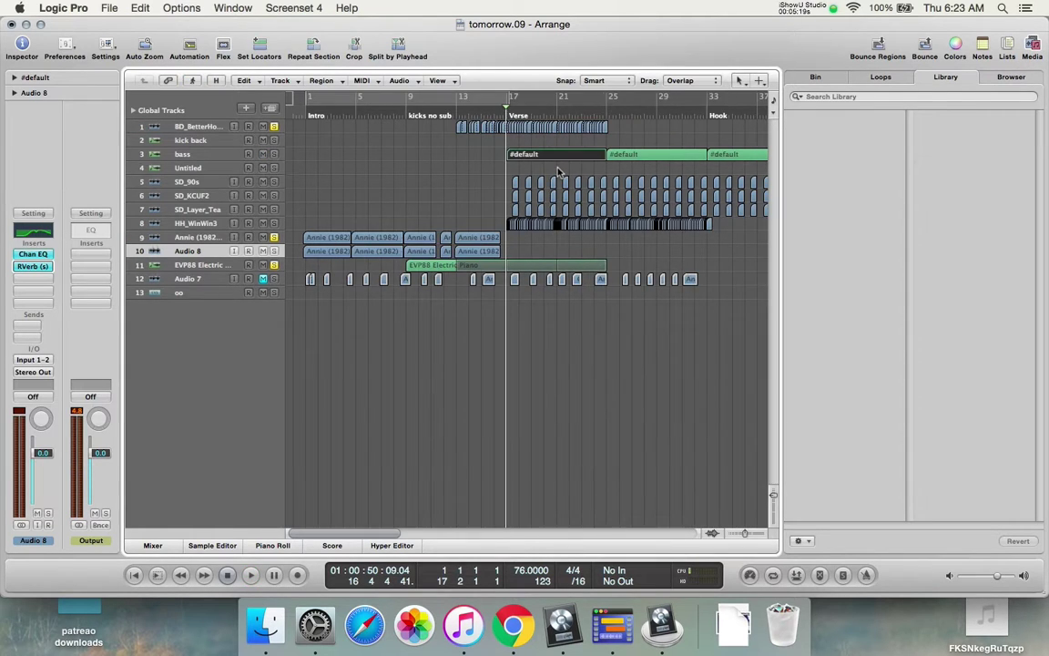